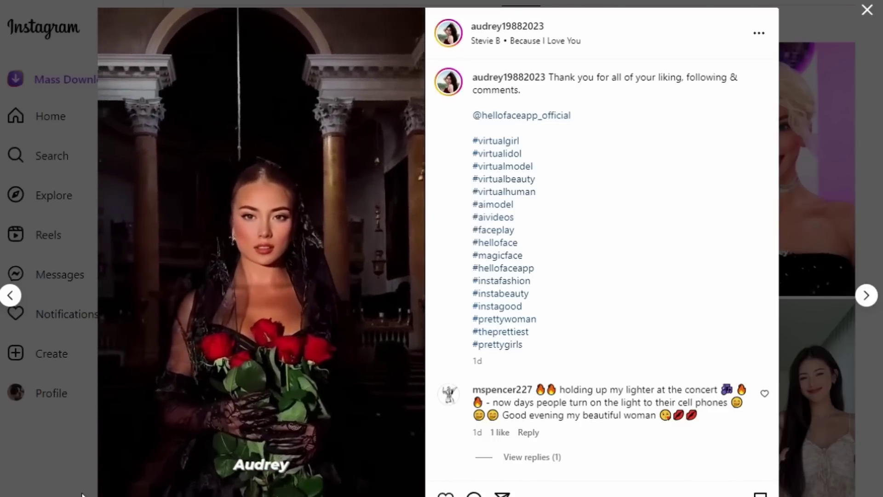
Step through two more AI posts, then highlight 'Virtual model' and 'A.I. generated' in the bio.
key(Right)
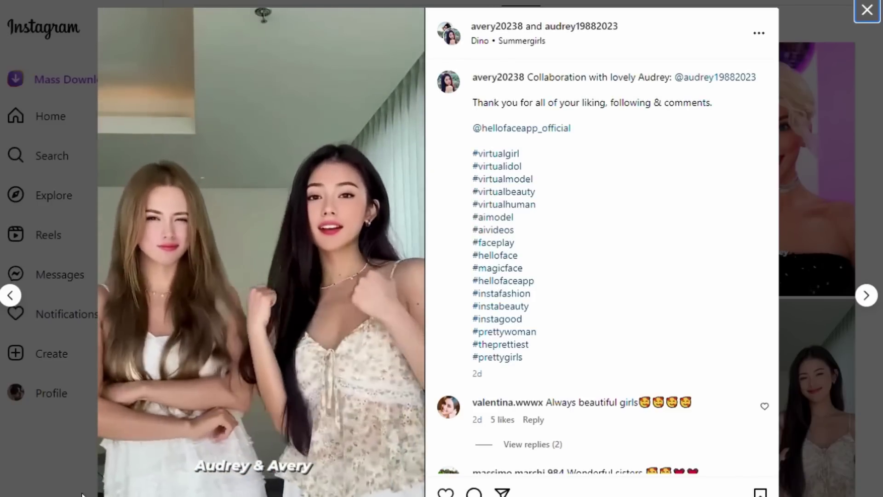
key(Right)
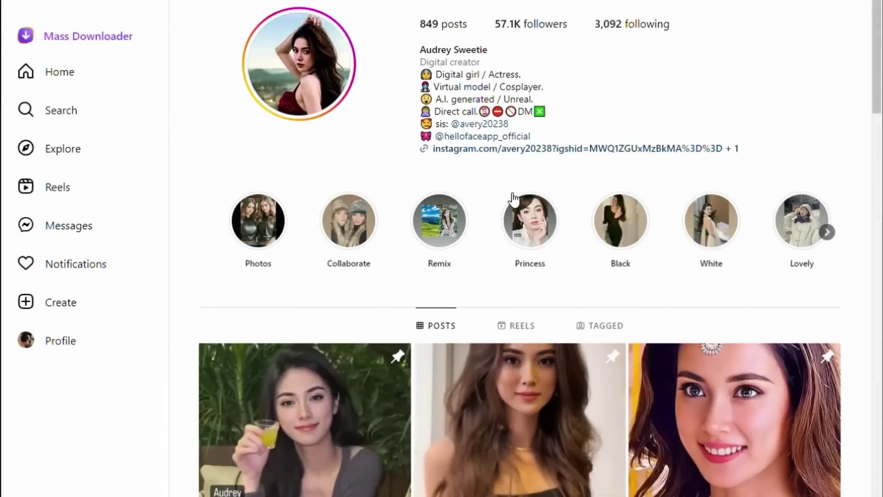
drag(494, 87, 446, 92)
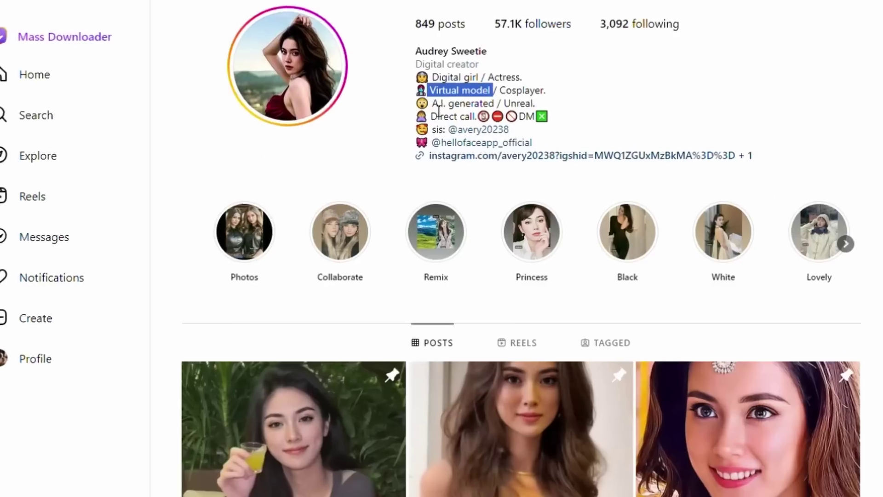
drag(435, 99, 502, 101)
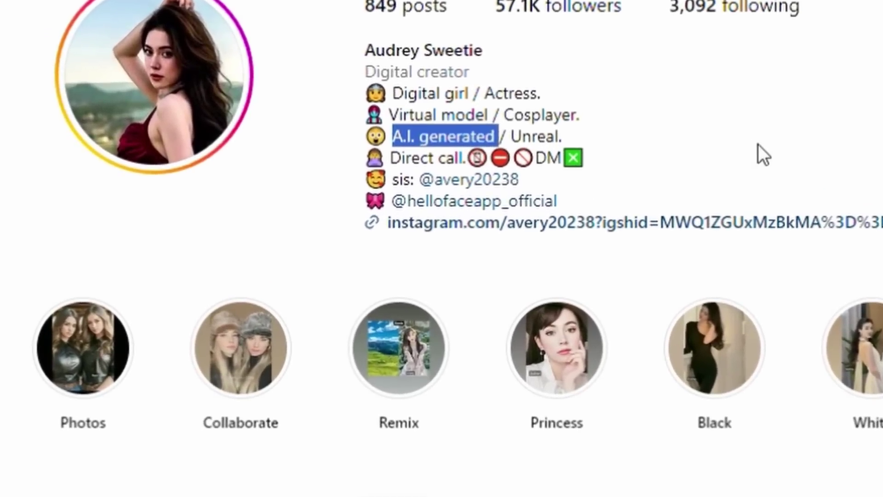
click(758, 146)
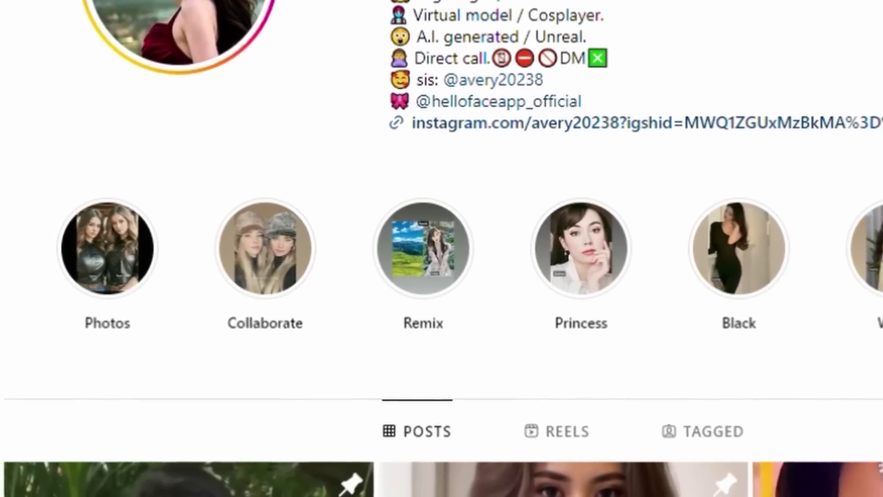
Scroll down through the profile's post grid.
scroll(79, 469, down, 9)
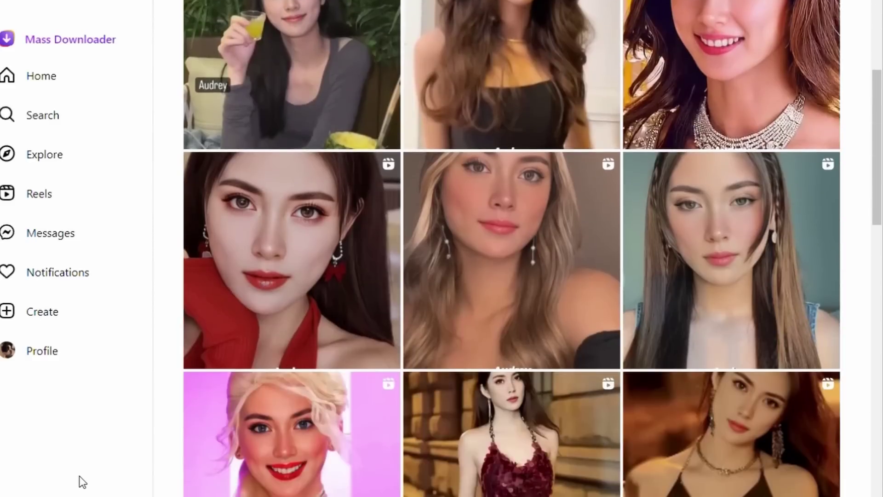
scroll(79, 476, down, 4)
scroll(79, 476, down, 2)
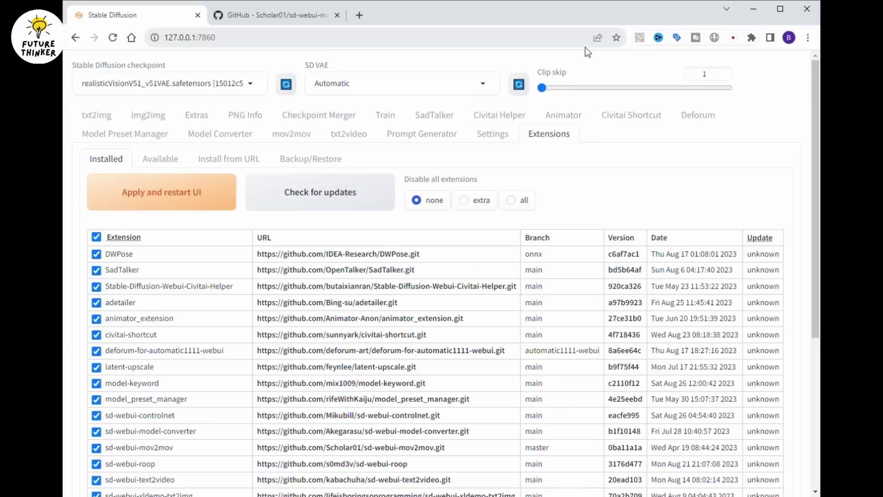
Switch to the sd-webui-mov2mov GitHub page and scroll to the README's Mov2mov screenshot.
click(275, 14)
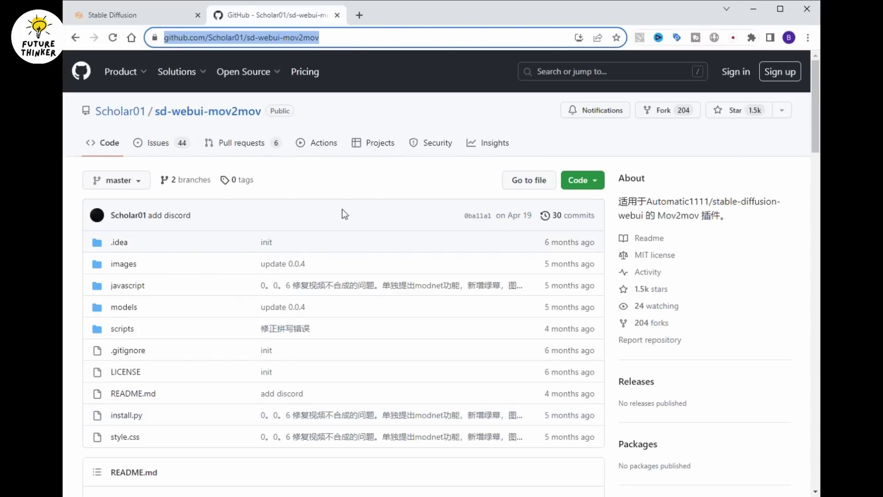
scroll(341, 214, down, 7)
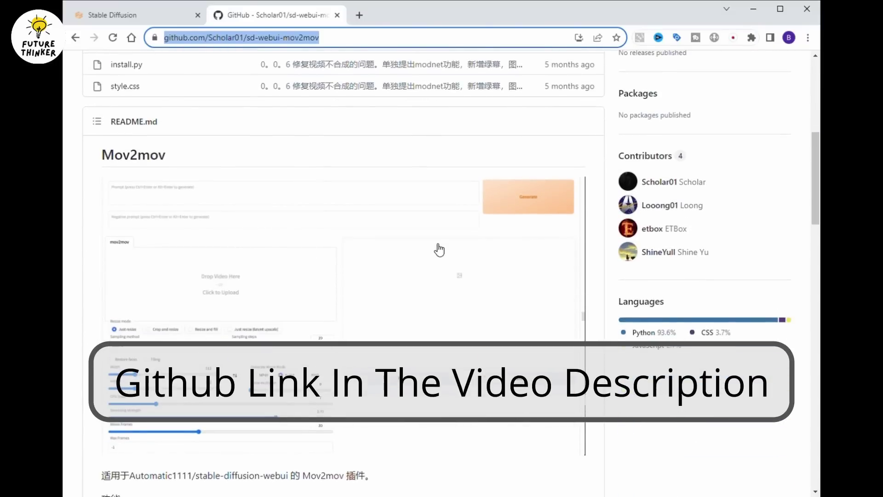
scroll(439, 250, down, 1)
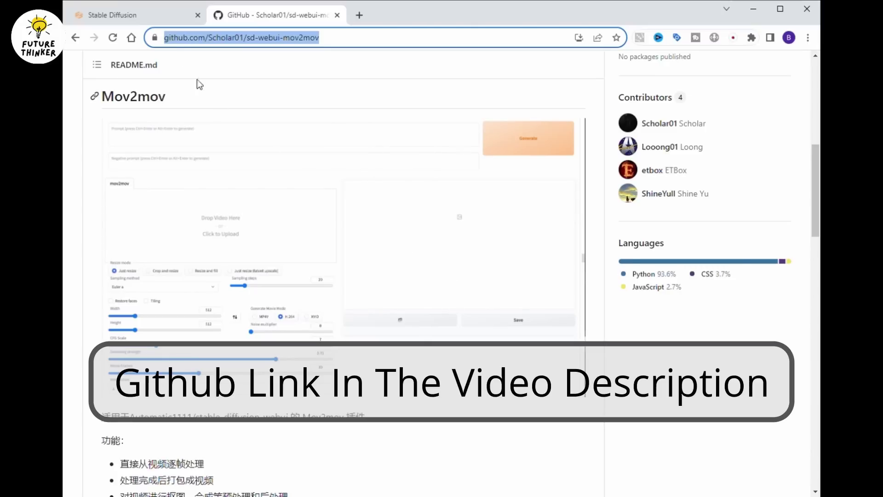
Back in Stable Diffusion, select and copy the mov2mov git repository URL.
click(160, 22)
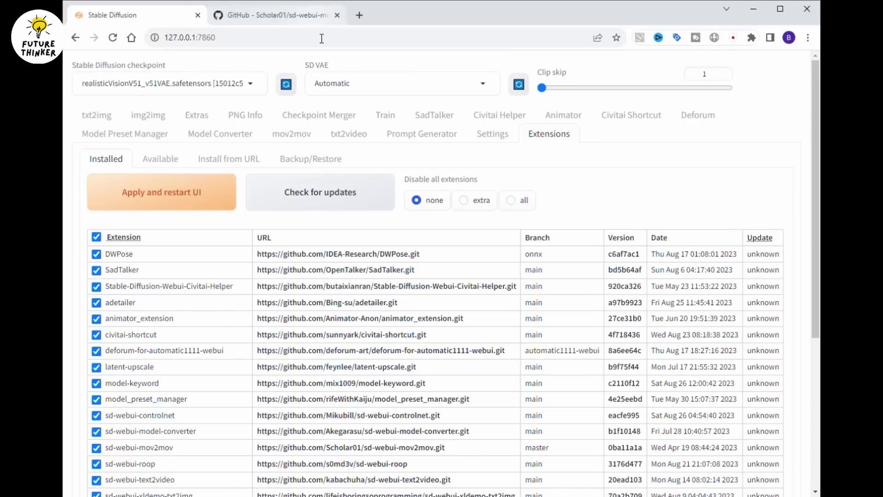
scroll(256, 256, down, 3)
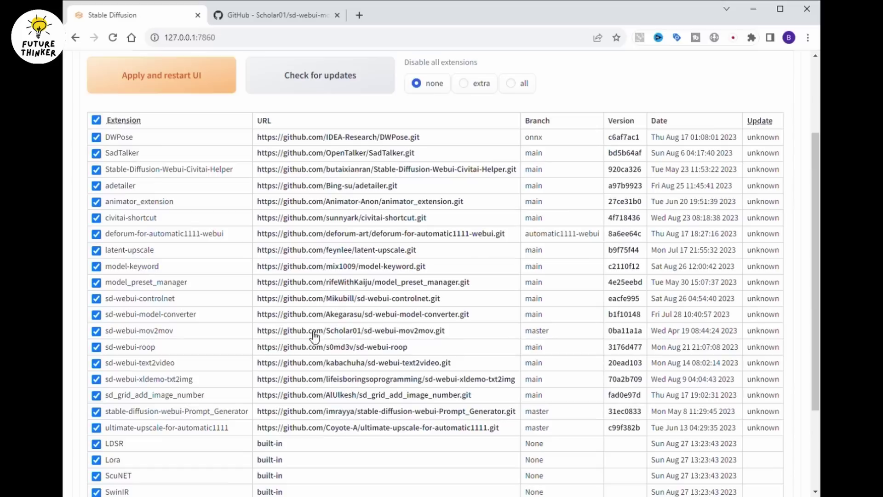
drag(463, 333, 247, 333)
key(ctrl+c)
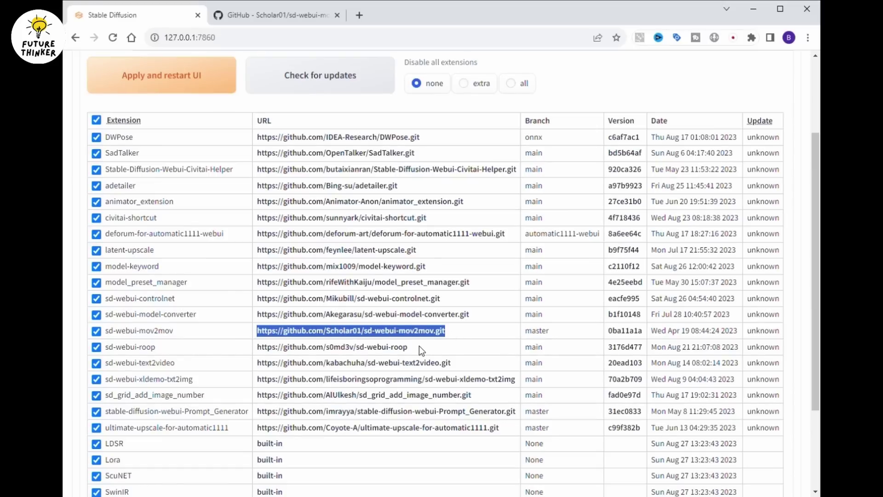
scroll(430, 338, up, 3)
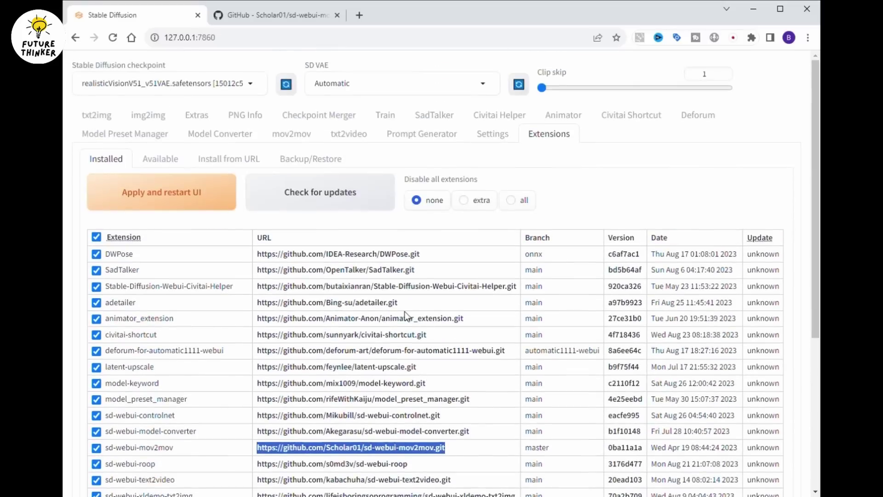
Paste the URL without its leading space into Install from URL, install it, and return to Installed.
click(233, 161)
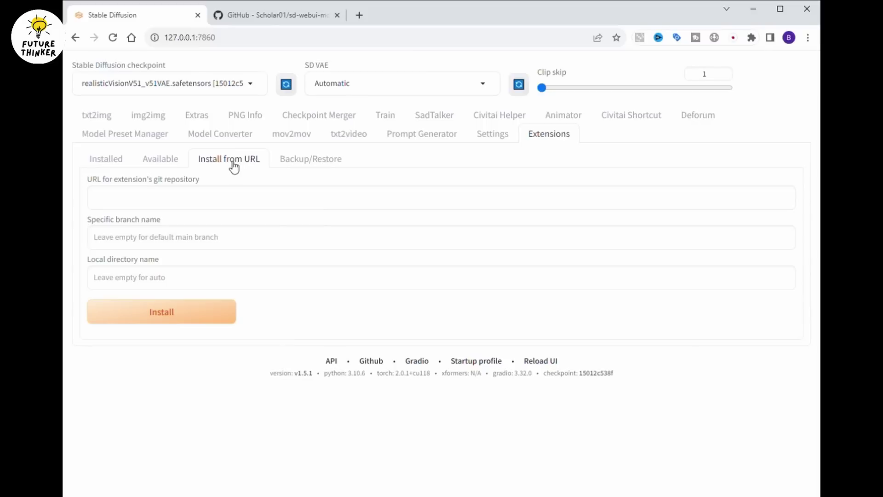
click(211, 208)
key(ctrl+v)
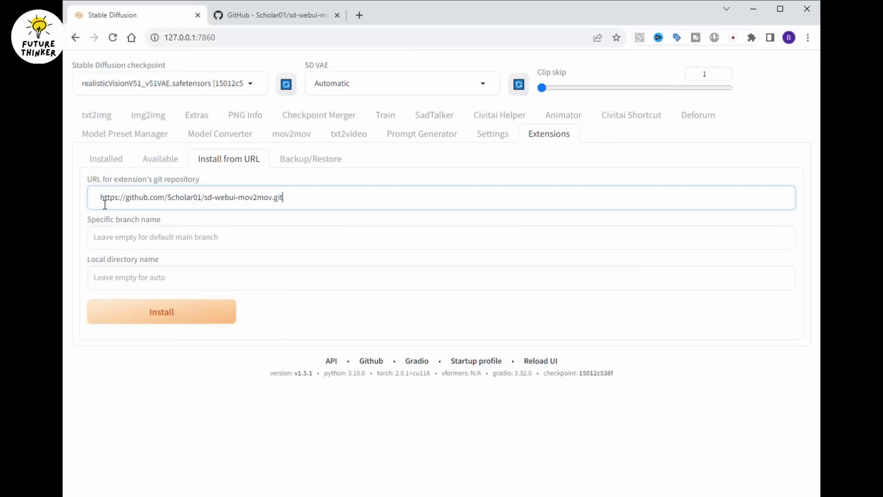
drag(100, 199, 80, 203)
key(BackSpace)
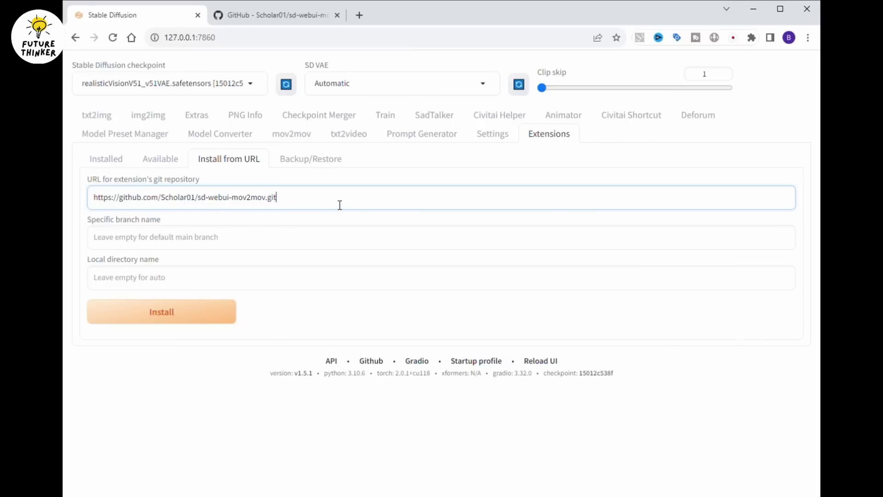
click(164, 316)
click(117, 161)
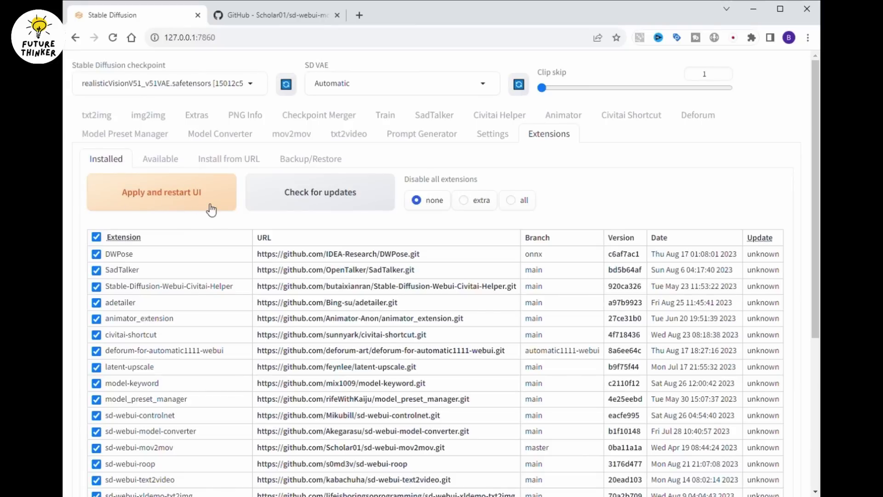
scroll(213, 205, down, 4)
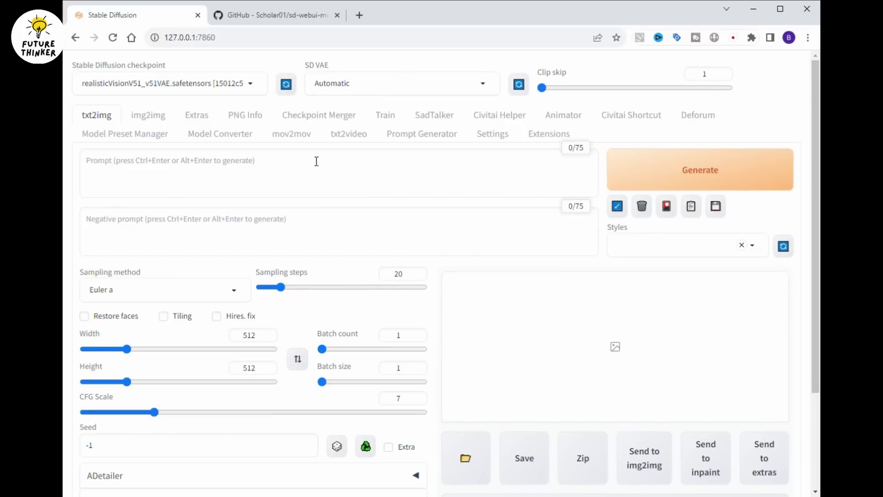
Open the mov2mov tab and scroll through its resize, sampling, movie and frame settings down to ModNet.
click(300, 138)
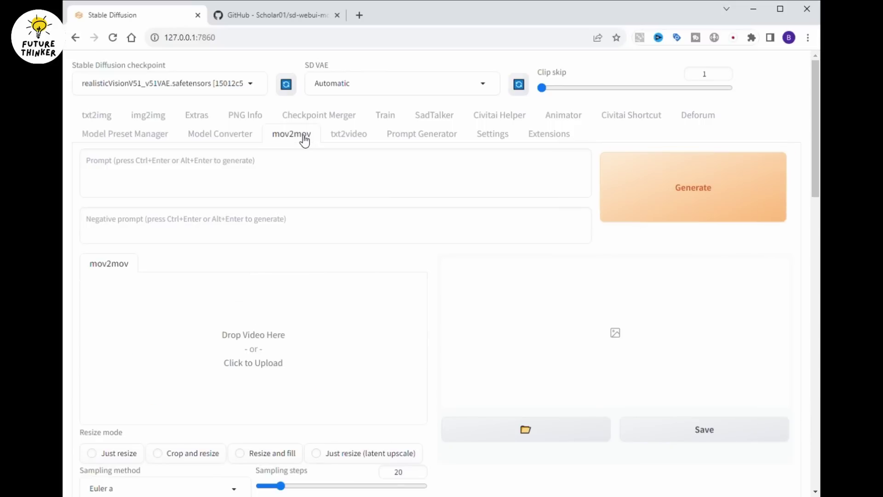
click(169, 178)
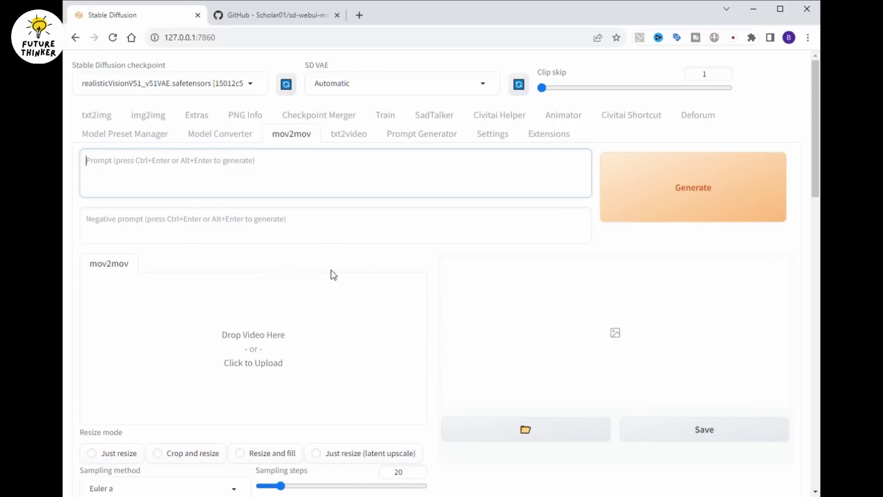
scroll(333, 274, down, 1)
scroll(401, 217, down, 1)
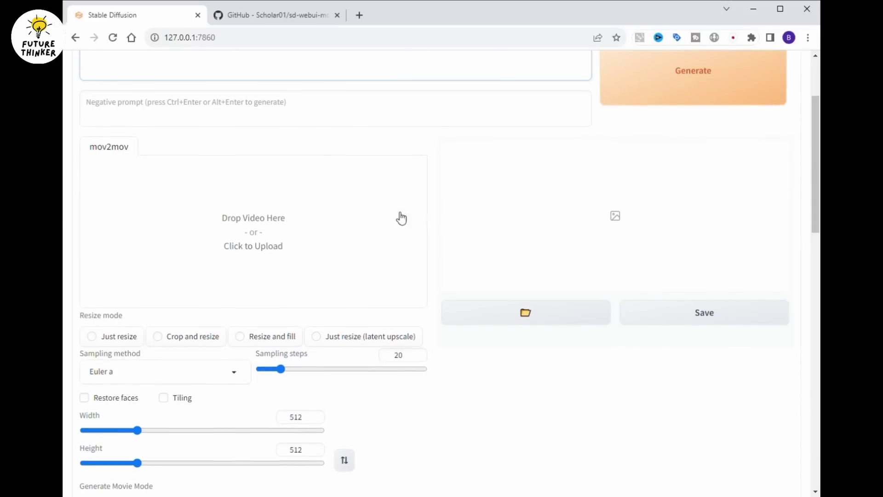
scroll(566, 317, down, 1)
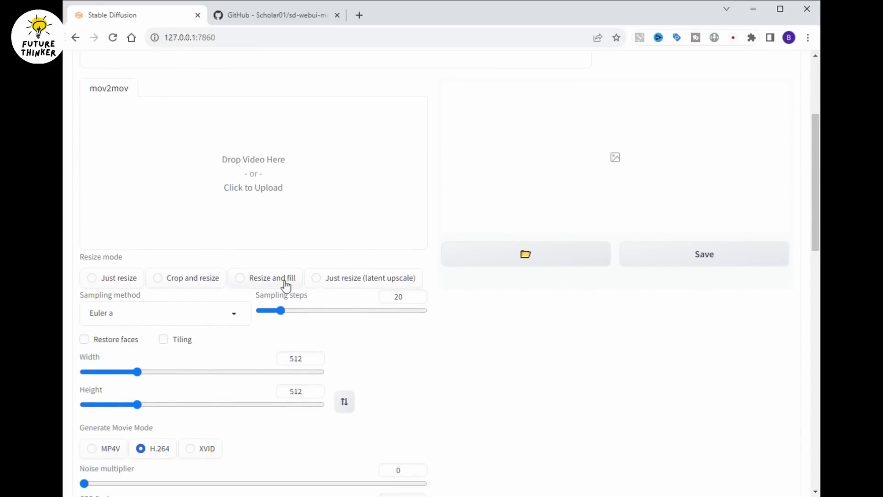
scroll(540, 402, down, 2)
scroll(540, 402, down, 1)
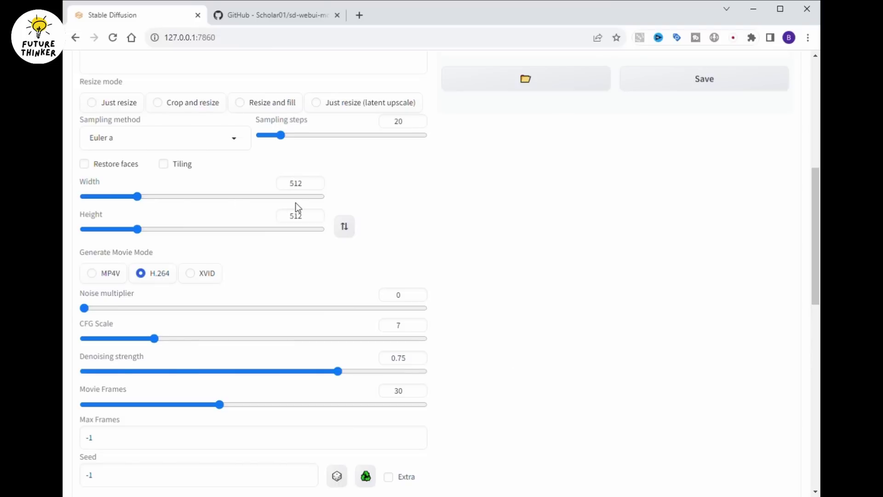
scroll(391, 294, down, 2)
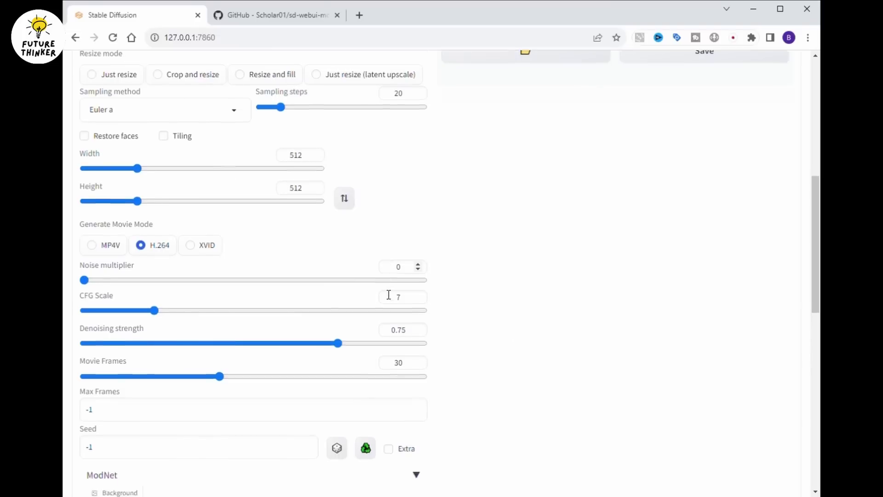
scroll(329, 306, up, 7)
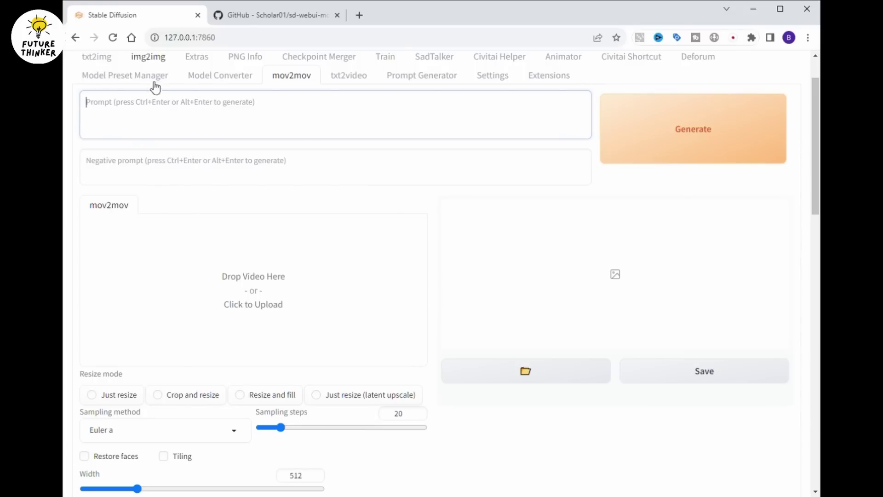
scroll(151, 92, up, 2)
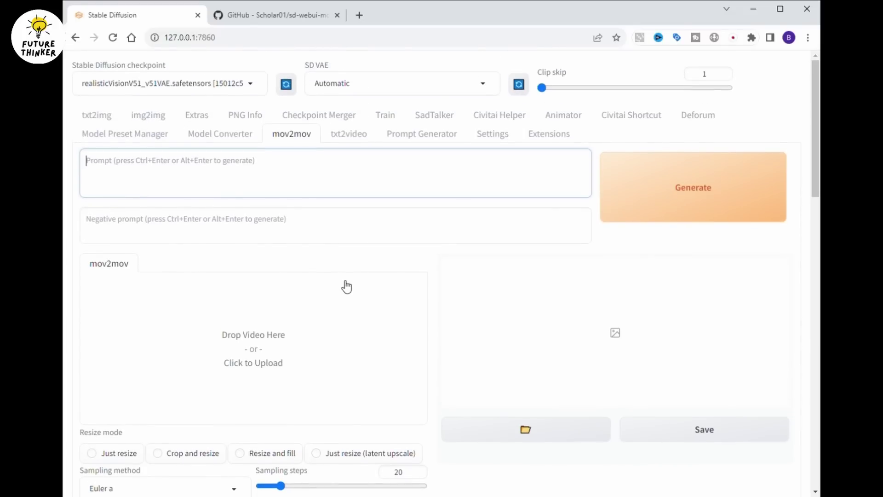
Play the loaded TikTok dance clip in the mov2mov video preview to check it.
scroll(340, 287, down, 3)
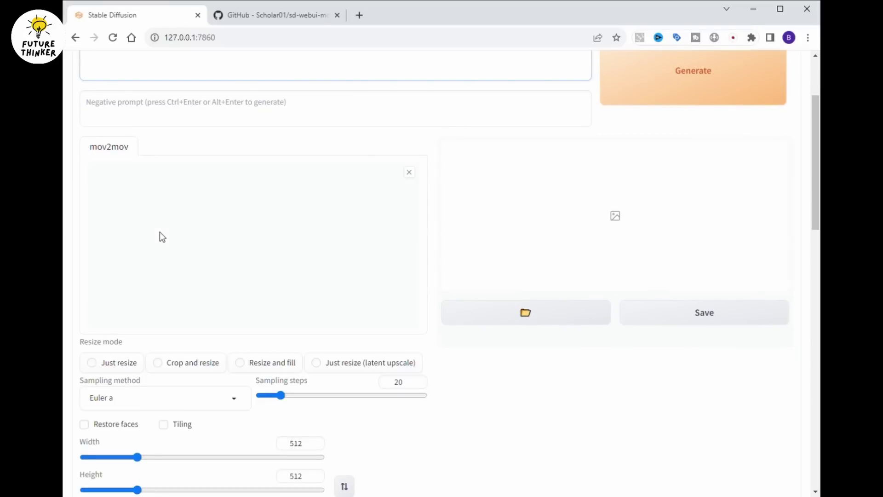
scroll(328, 271, down, 4)
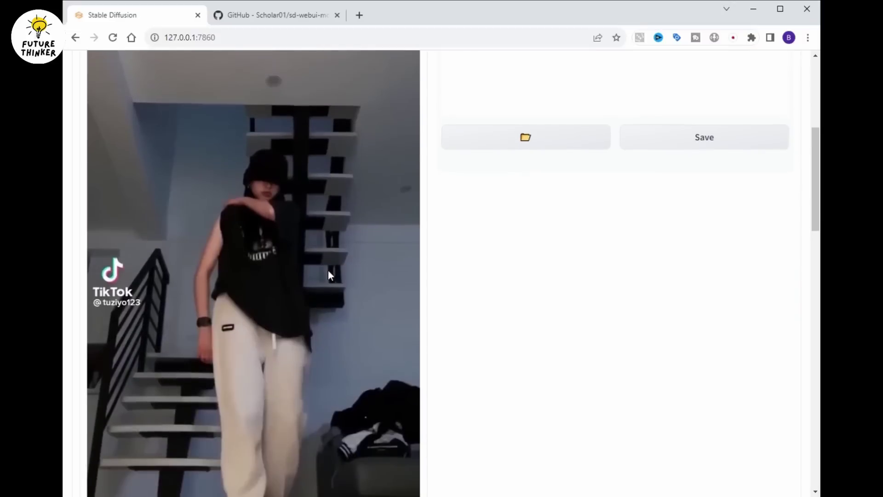
scroll(335, 280, down, 3)
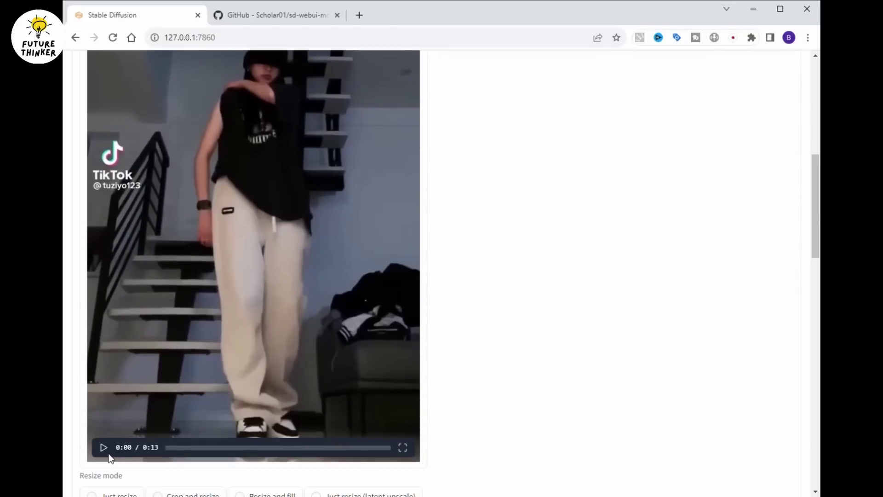
click(103, 448)
scroll(473, 364, up, 3)
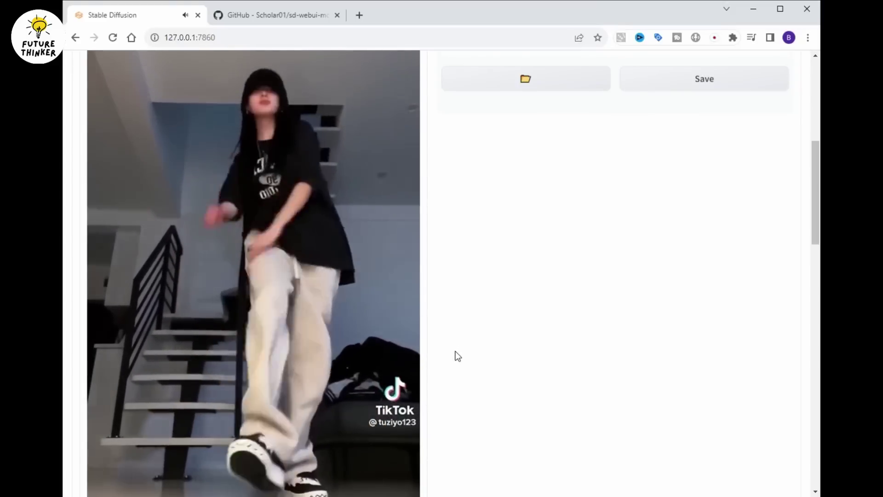
scroll(457, 356, down, 2)
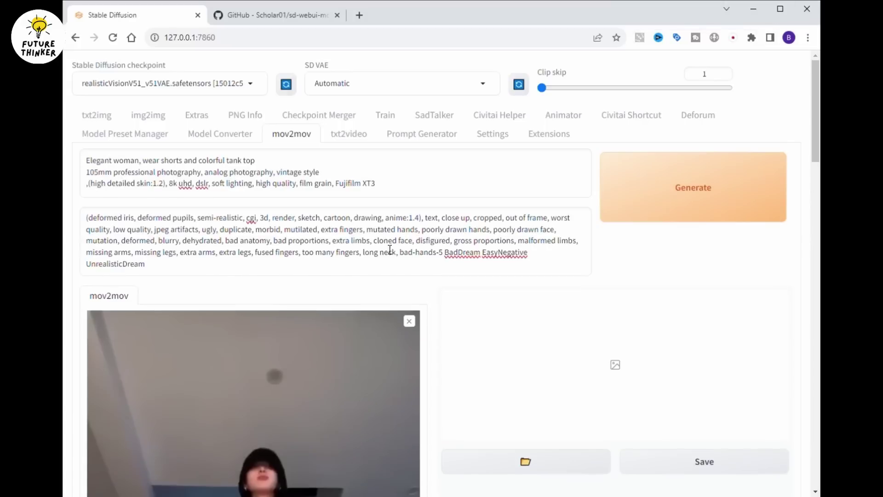
Enter the prompt 'Elegant woman, wear shorts and colorful tank top' plus a long negative prompt.
click(418, 230)
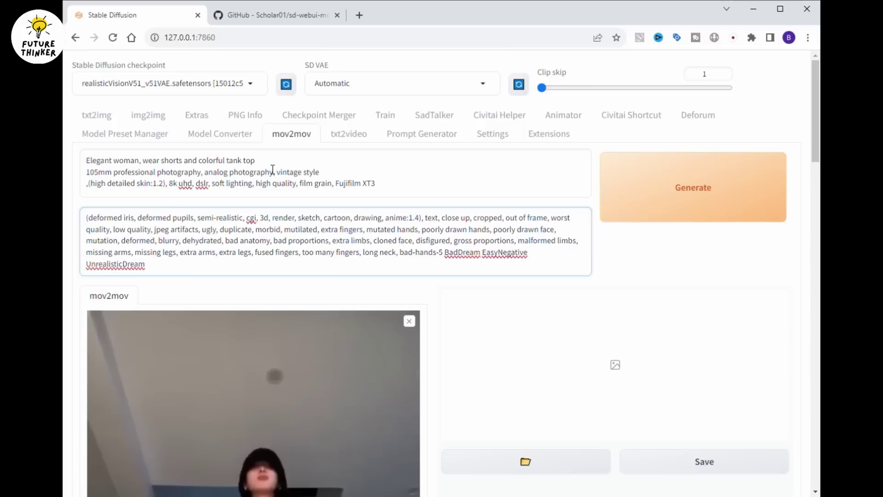
drag(87, 161, 106, 166)
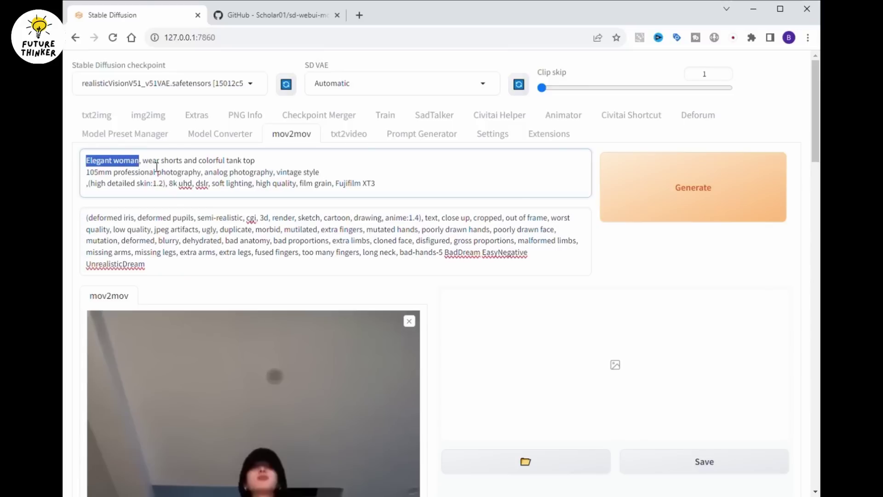
click(156, 167)
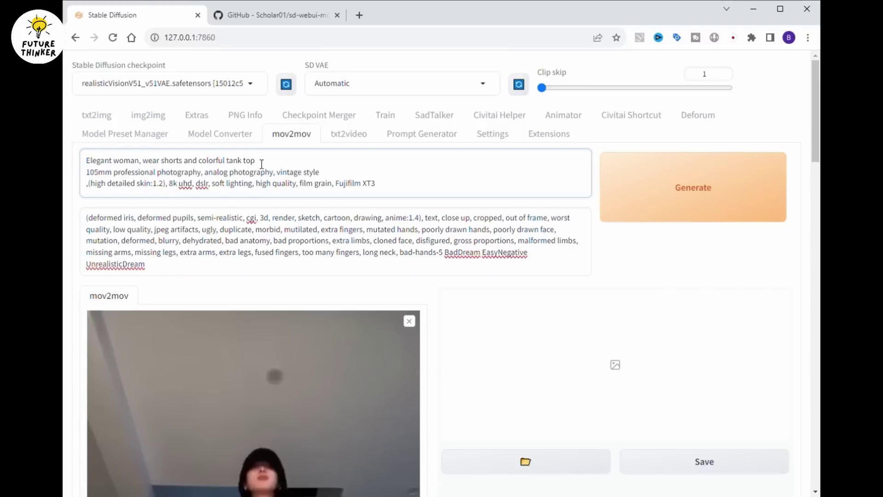
scroll(303, 370, down, 4)
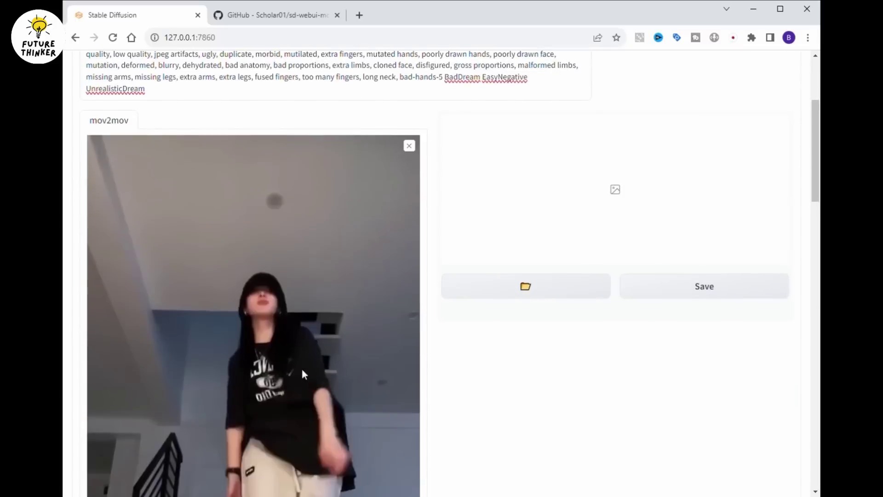
scroll(302, 369, down, 5)
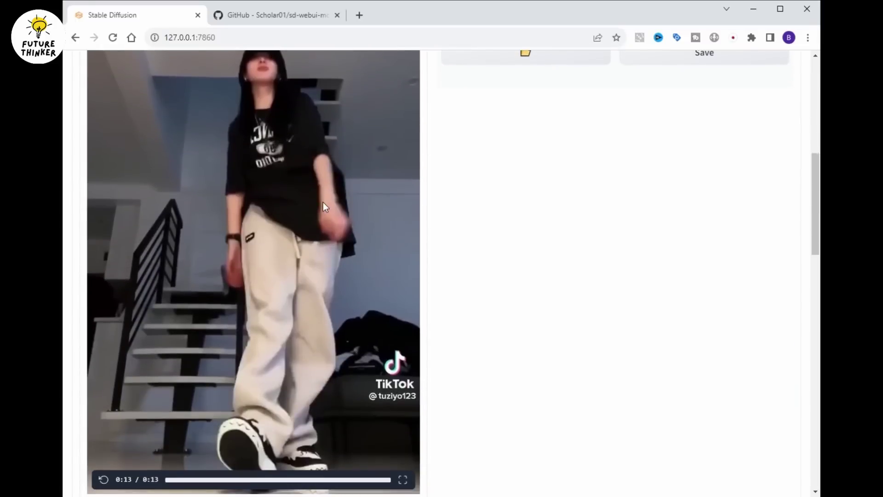
scroll(371, 231, up, 4)
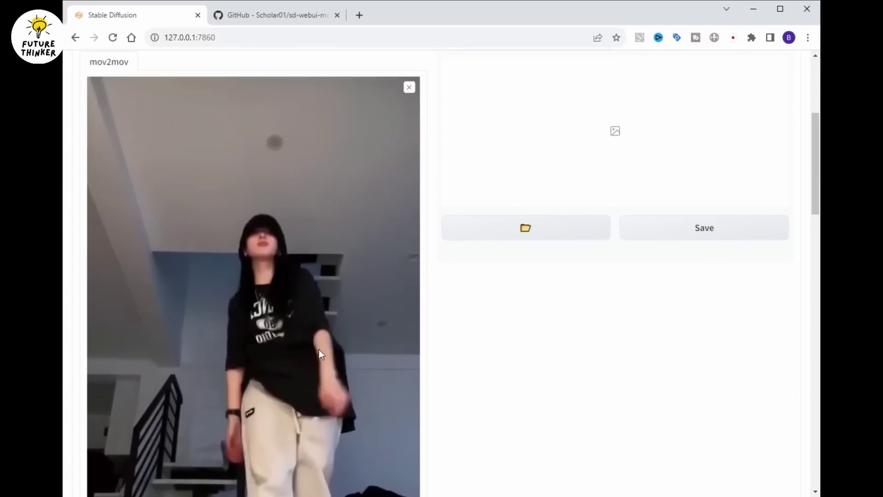
scroll(380, 247, up, 4)
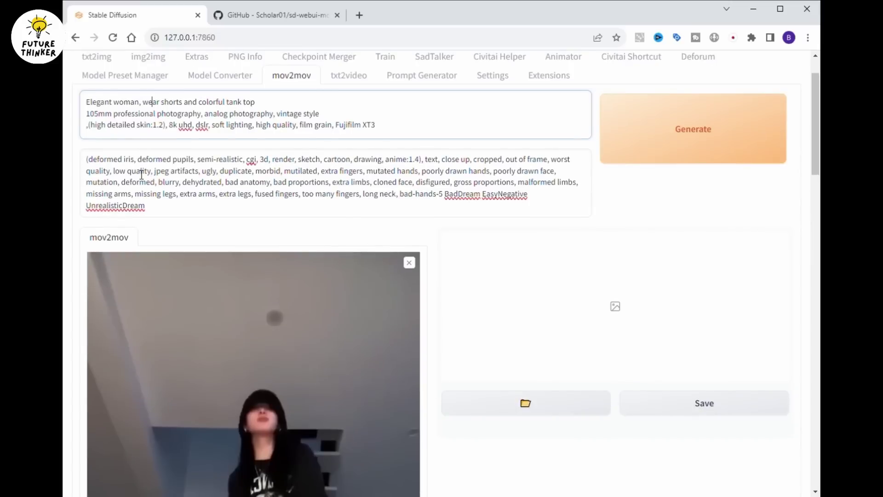
scroll(145, 188, up, 2)
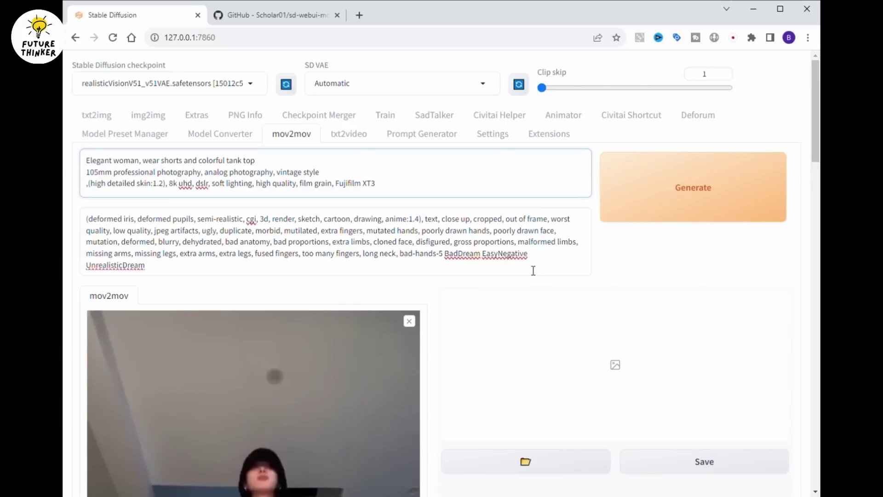
scroll(438, 350, down, 5)
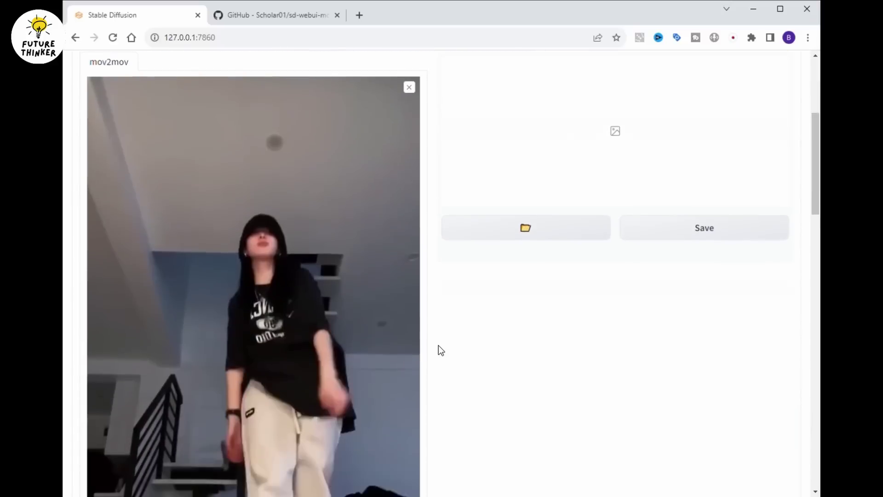
scroll(449, 344, down, 10)
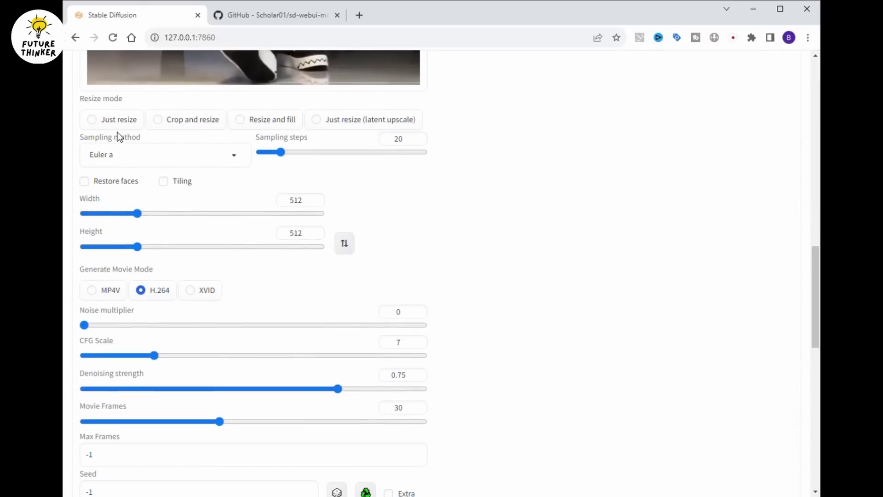
Choose the DPM++ 2S a Karras sampler with 30 sampling steps.
click(159, 164)
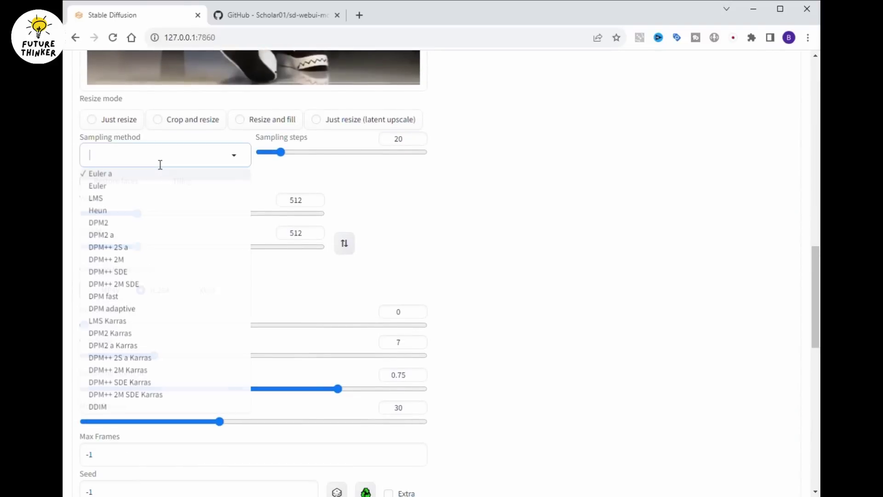
click(153, 358)
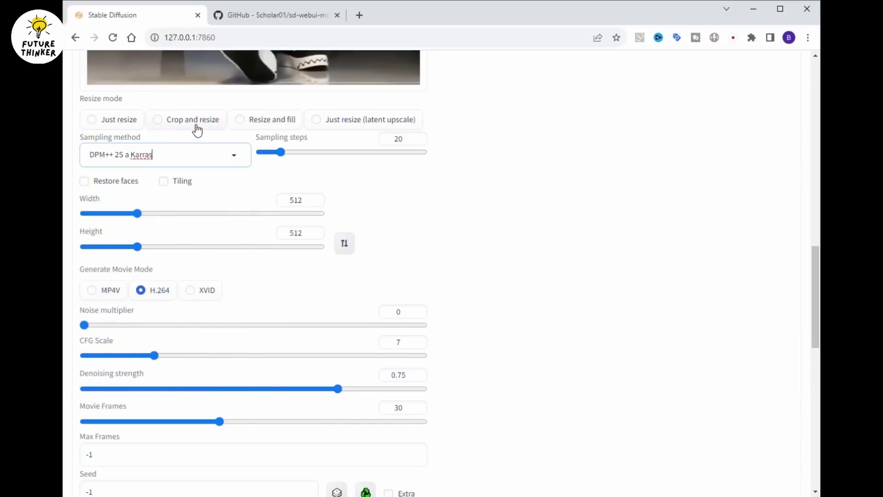
click(425, 204)
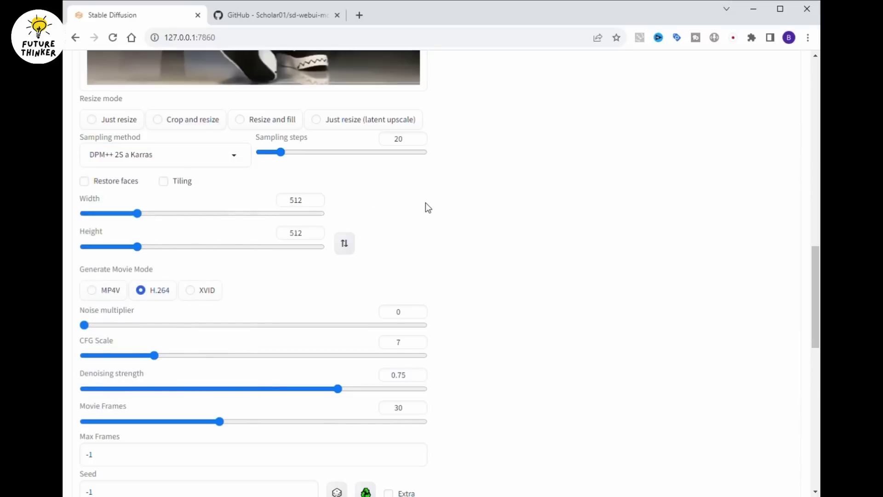
double_click(399, 138)
text(3)
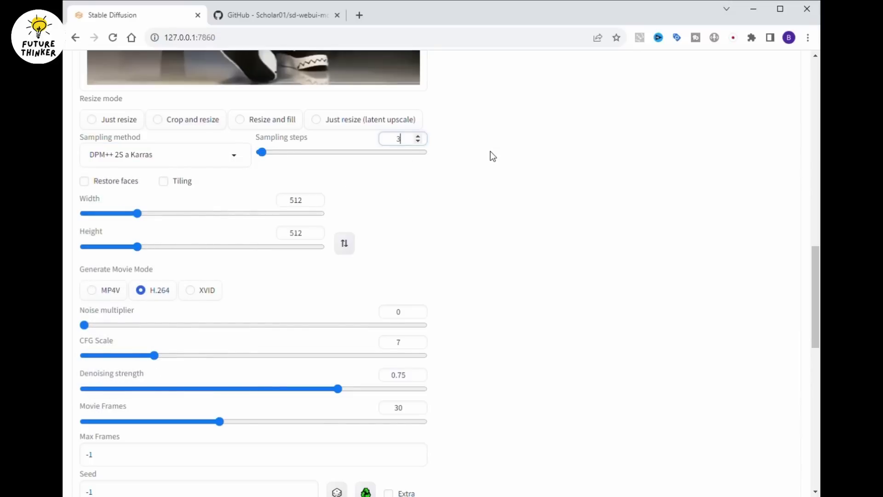
text(0)
Set the output size to width 1080 and height 1920.
double_click(301, 203)
double_click(301, 235)
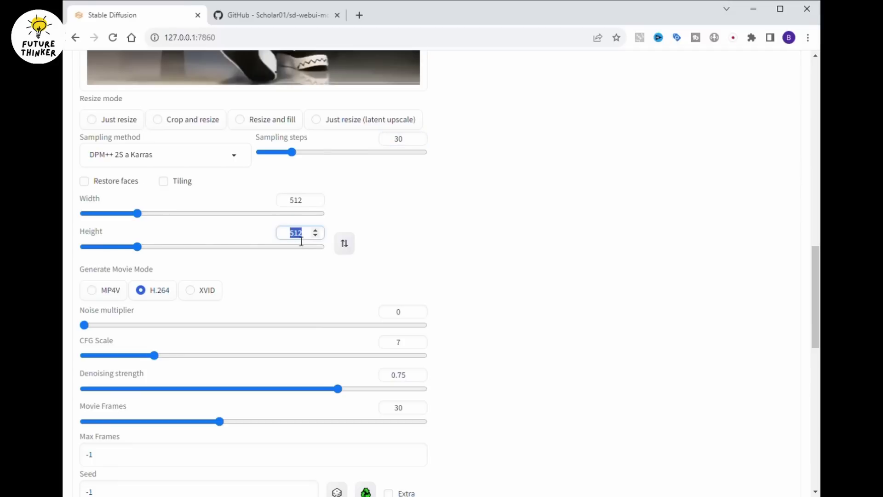
text(10)
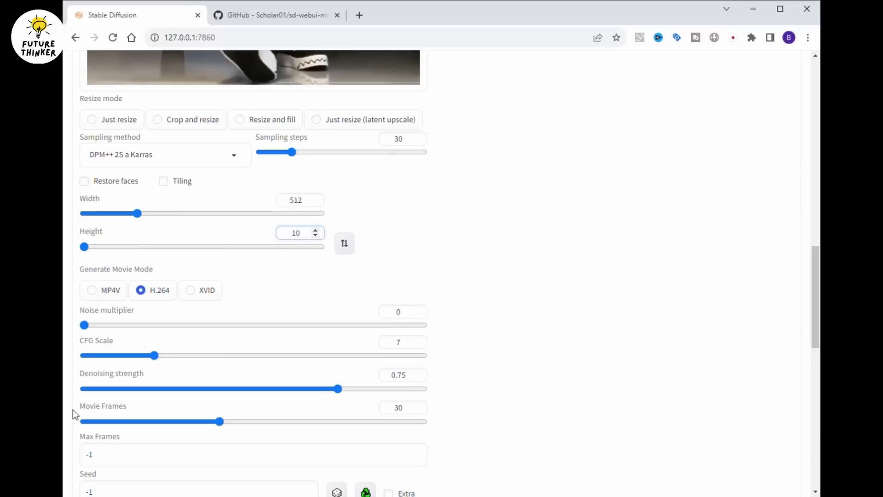
key(alt+Tab)
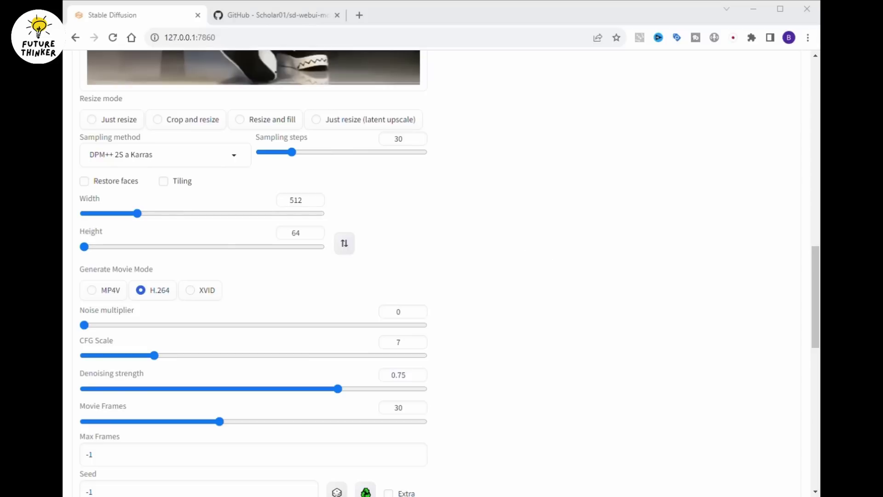
click(528, 222)
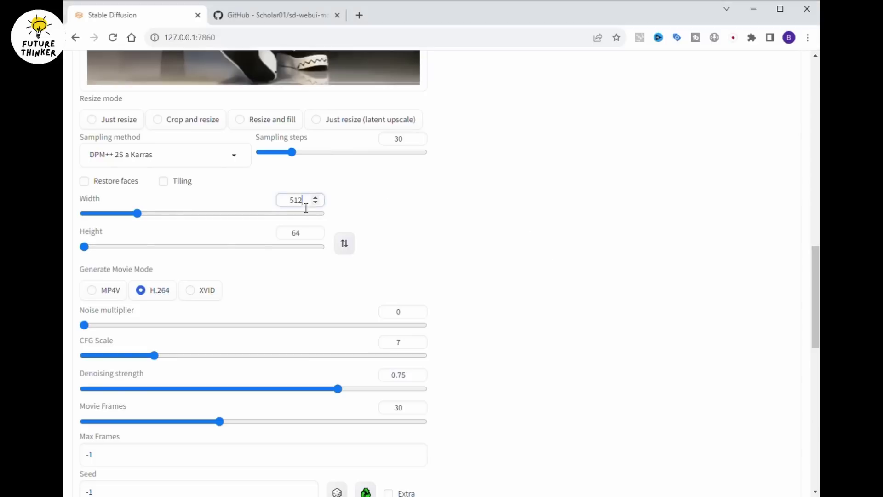
drag(307, 199, 267, 200)
text(1080)
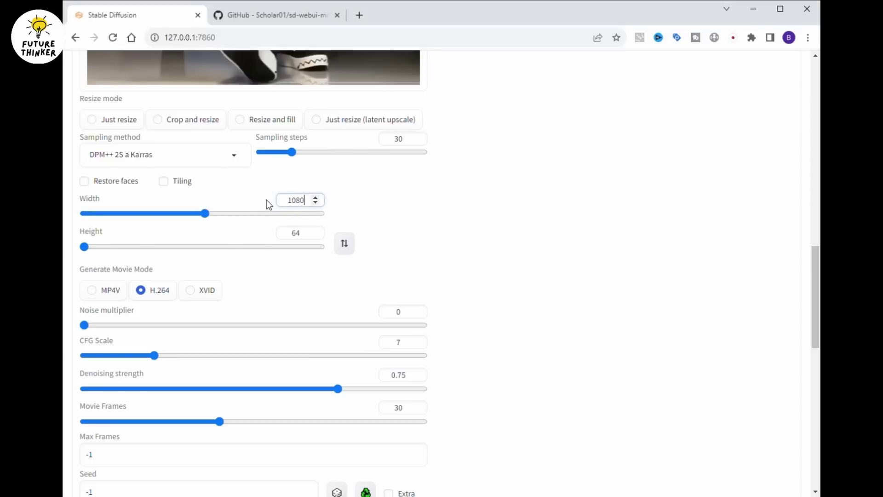
click(302, 234)
double_click(302, 234)
text(1920)
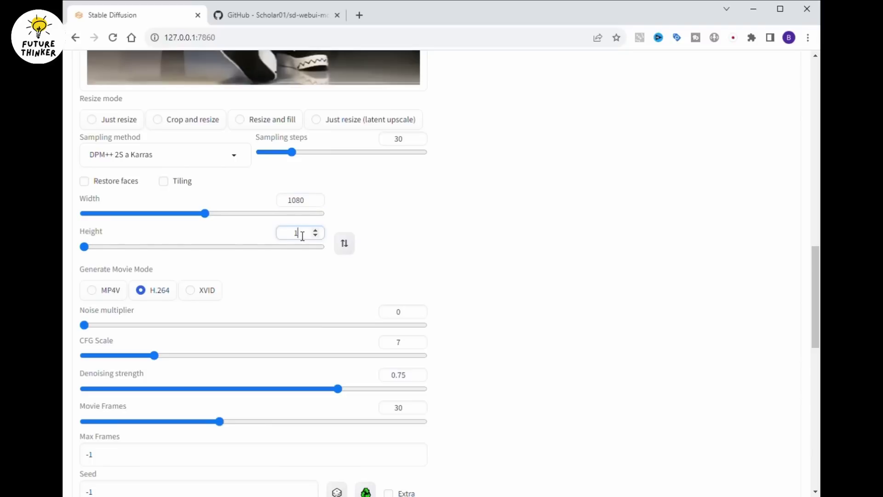
click(504, 253)
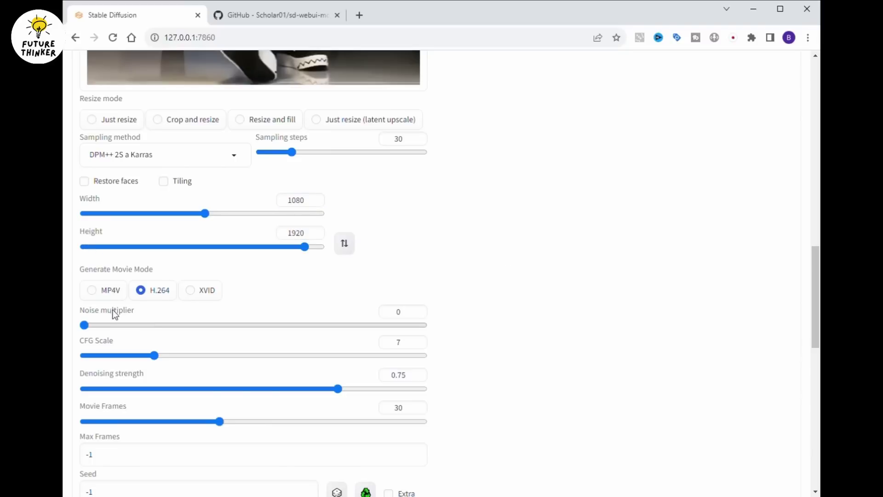
Raise CFG Scale from 7 to 9 and lower denoising strength to 0.33.
scroll(534, 309, down, 1)
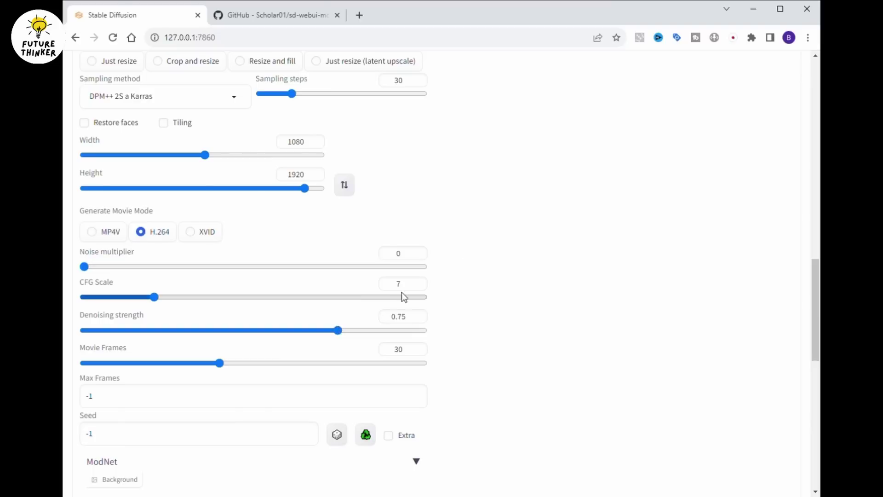
drag(155, 299, 183, 298)
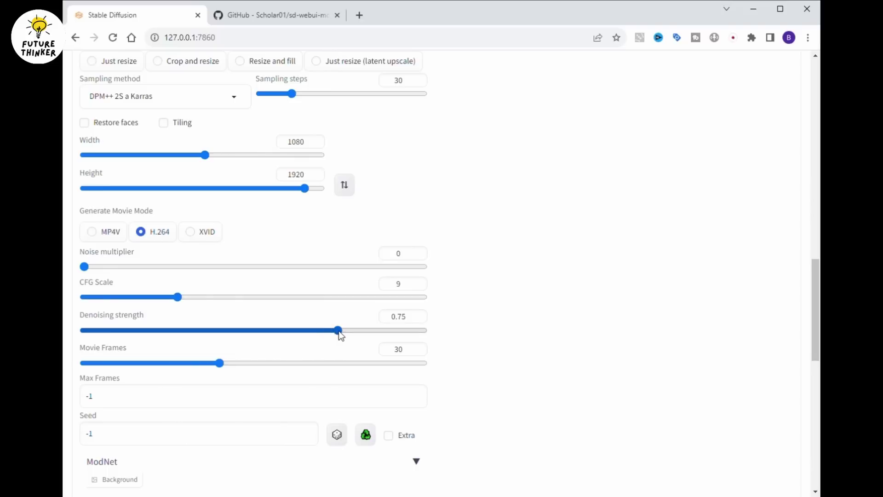
mouse_move(403, 317)
mouse_down()
mouse_move(411, 325)
mouse_move(399, 316)
mouse_up()
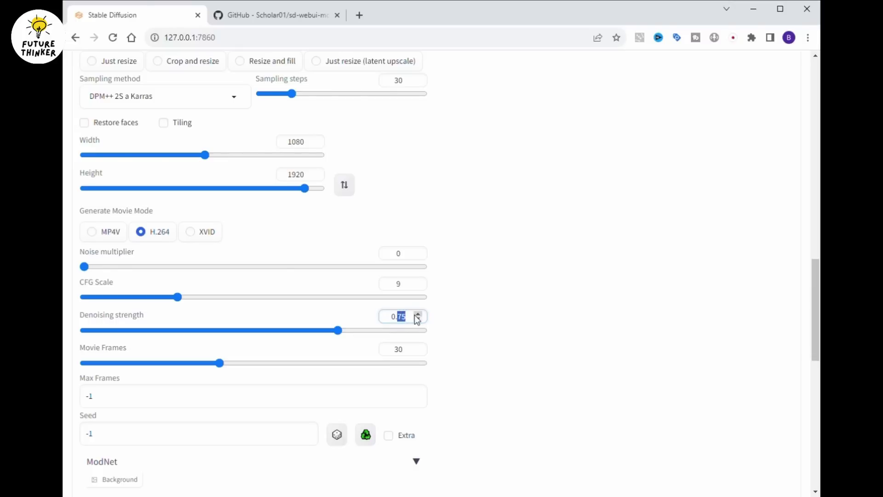
text(33)
click(528, 306)
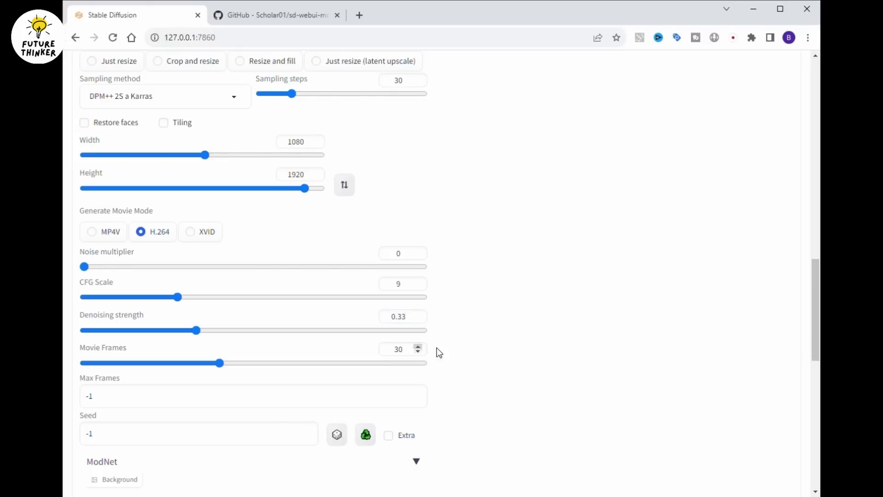
scroll(546, 351, down, 1)
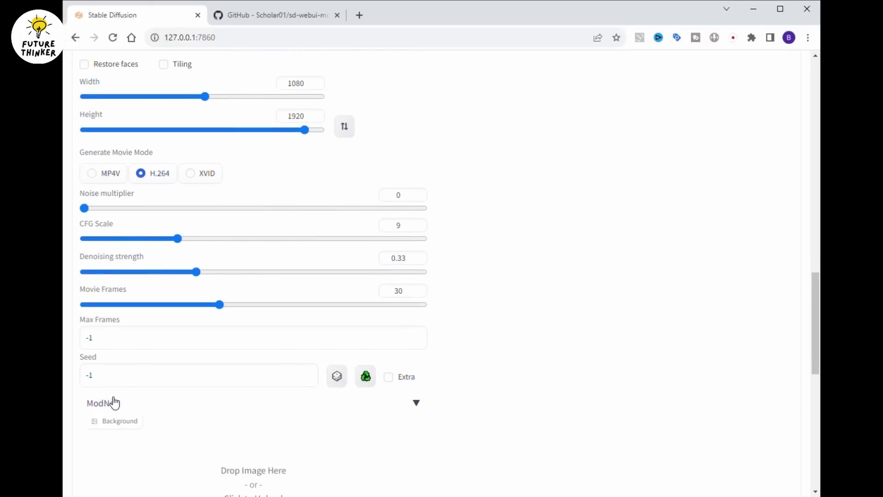
double_click(98, 374)
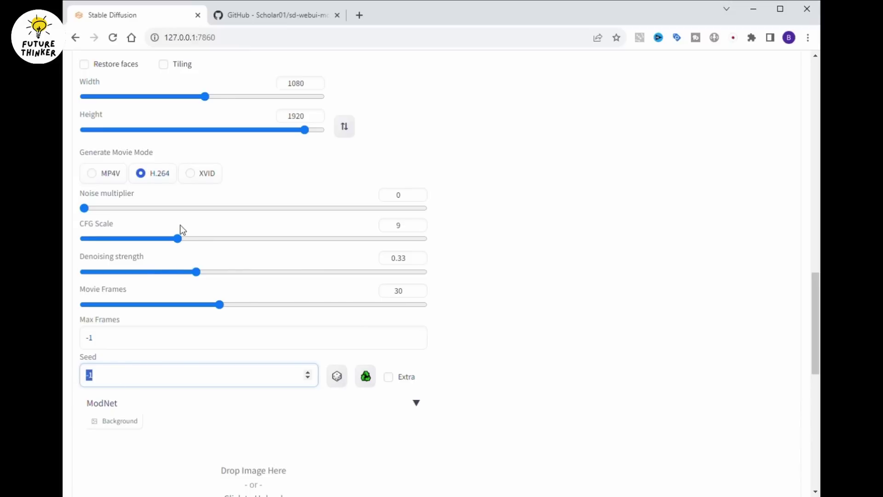
key(ctrl+v)
key(shift+Tab)
click(540, 392)
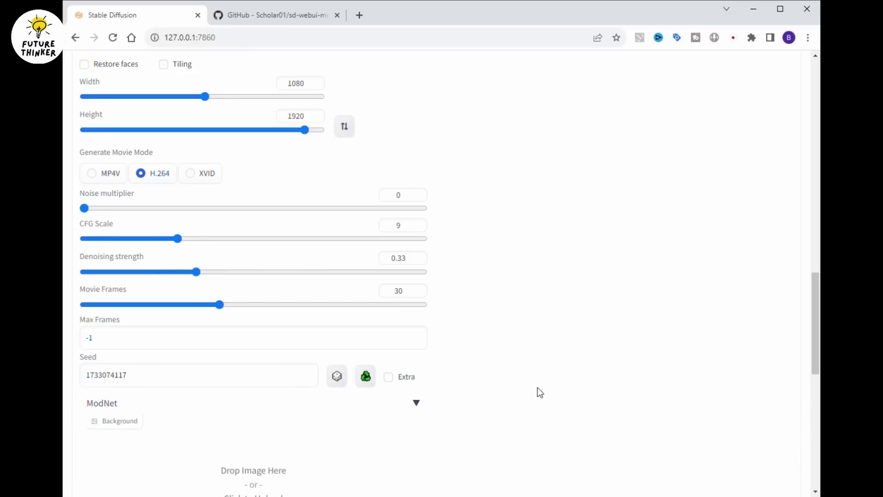
click(130, 385)
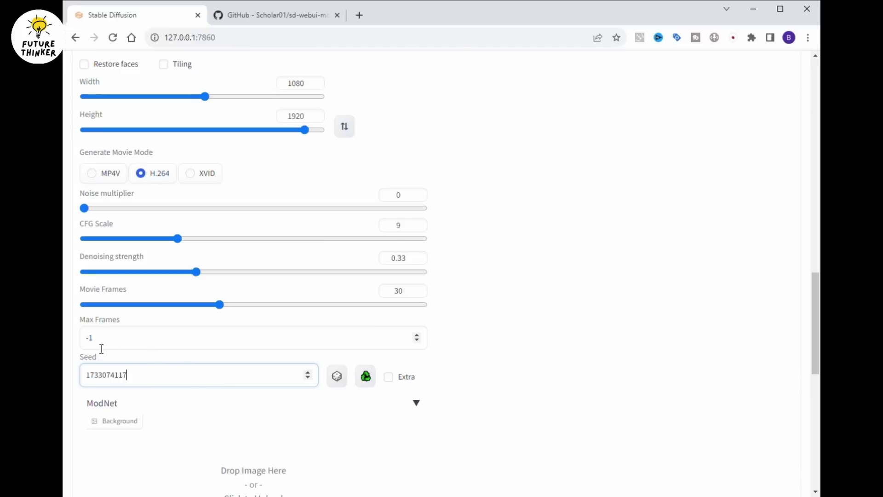
Try 130 in Max Frames, then restore it to -1.
key(shift+Tab)
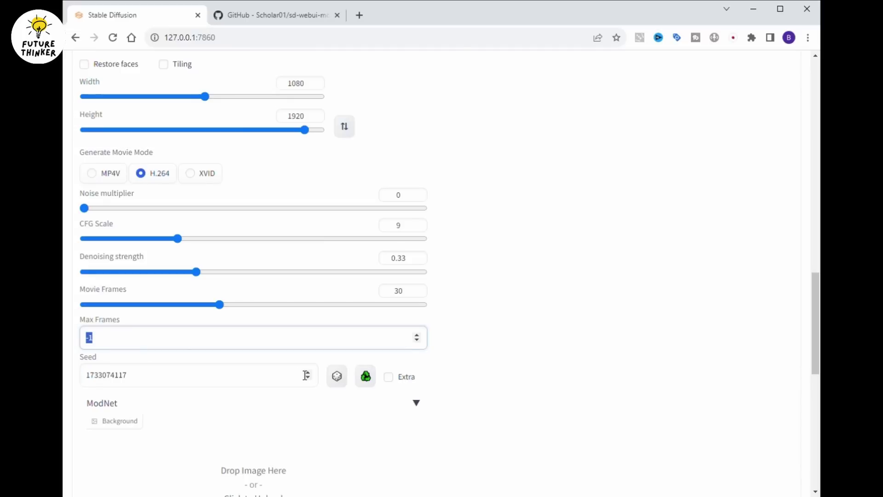
text(130)
click(691, 326)
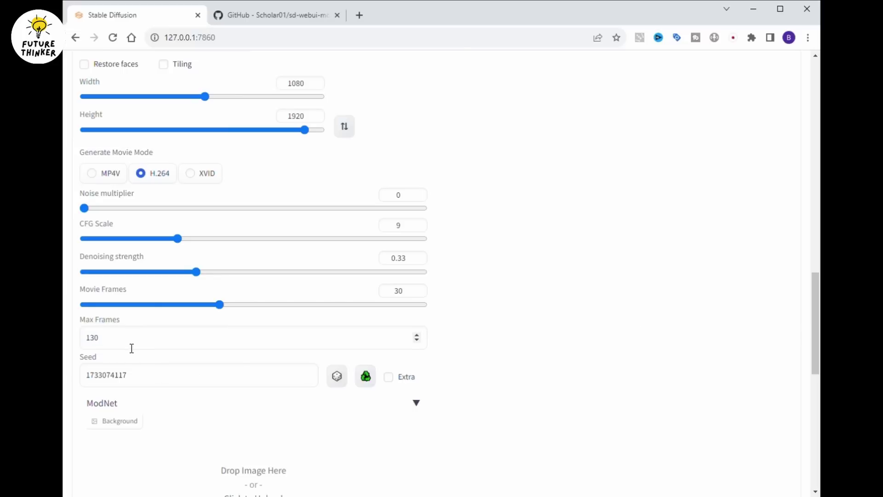
drag(132, 349, 109, 322)
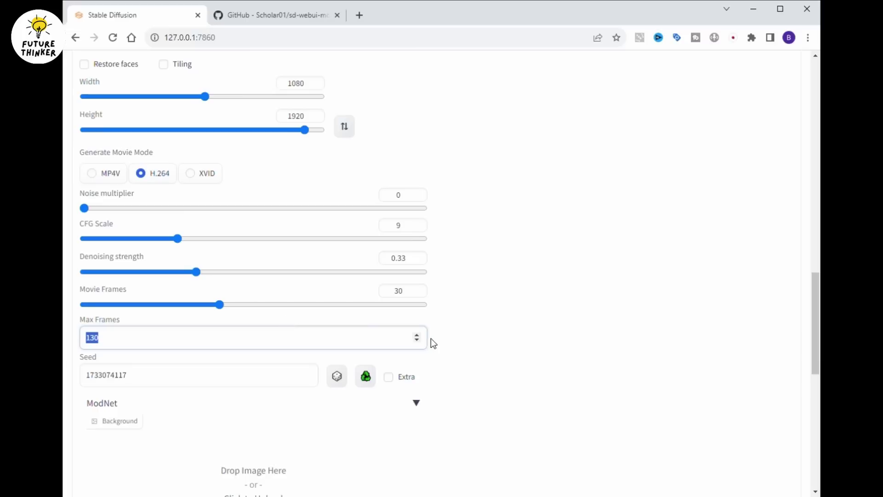
text(-1)
click(653, 267)
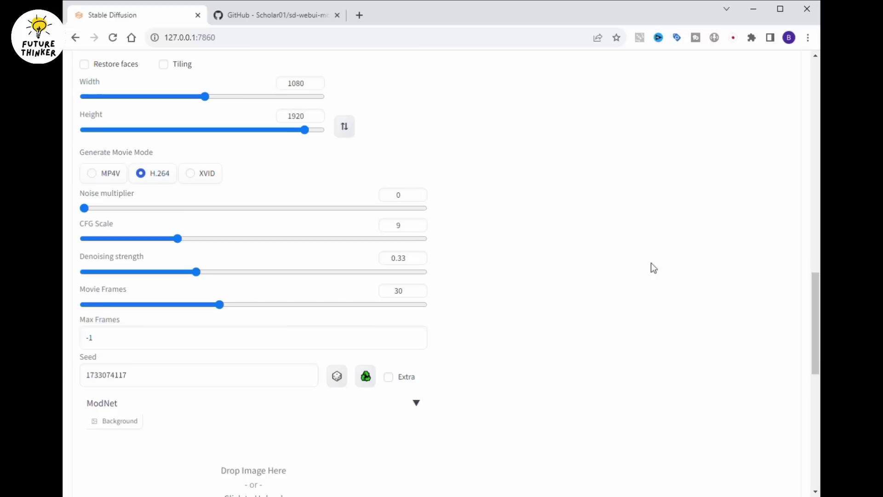
Select OpenPose as Unit 0's control type and 'ControlNet is more important' as its control mode.
scroll(201, 361, down, 3)
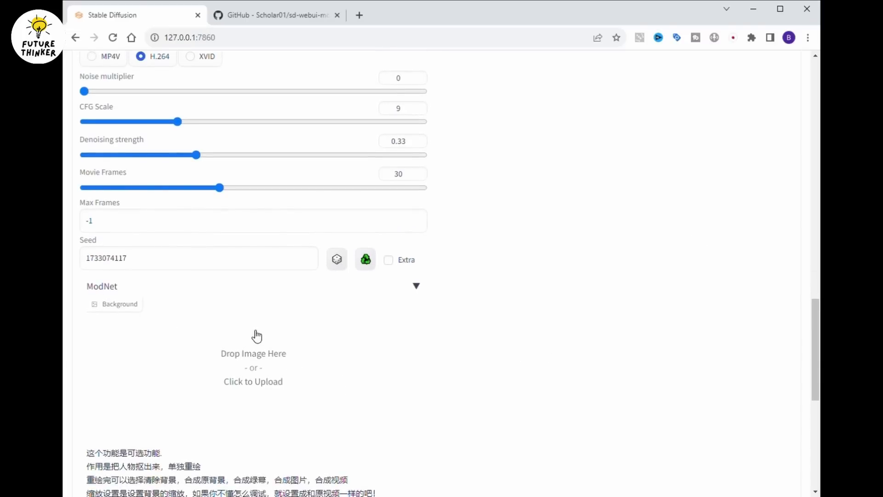
scroll(440, 376, up, 3)
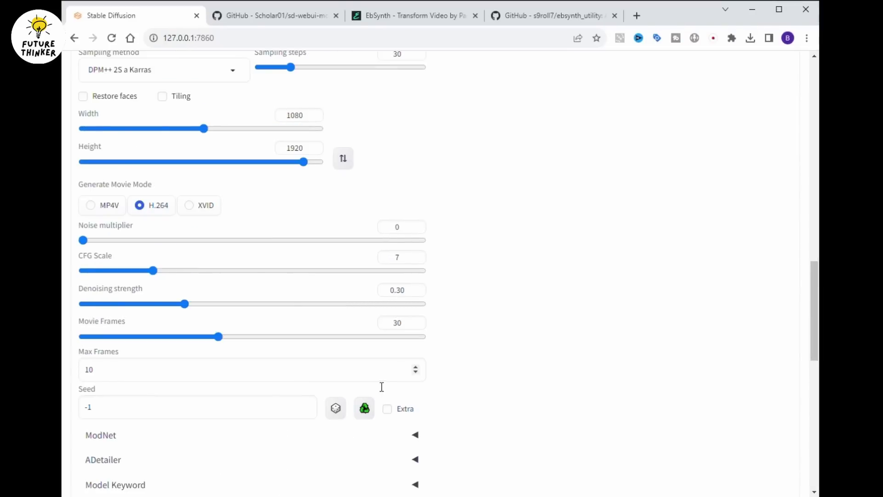
scroll(424, 379, down, 3)
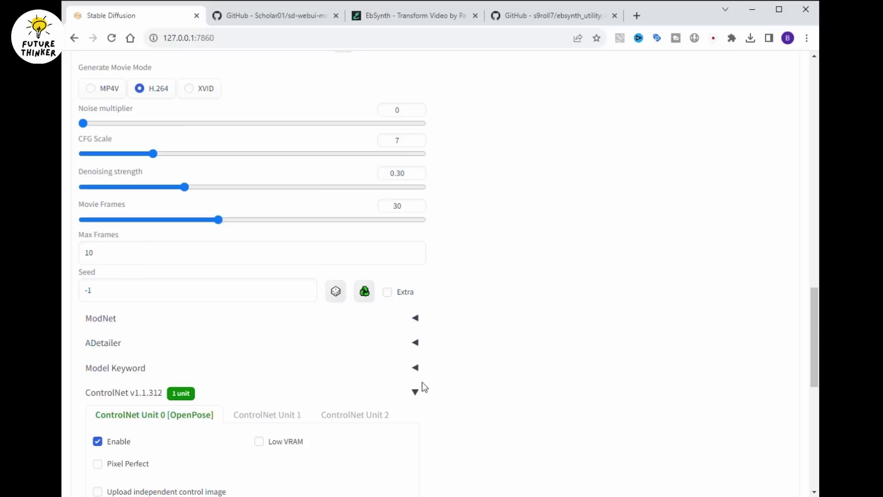
scroll(349, 337, down, 3)
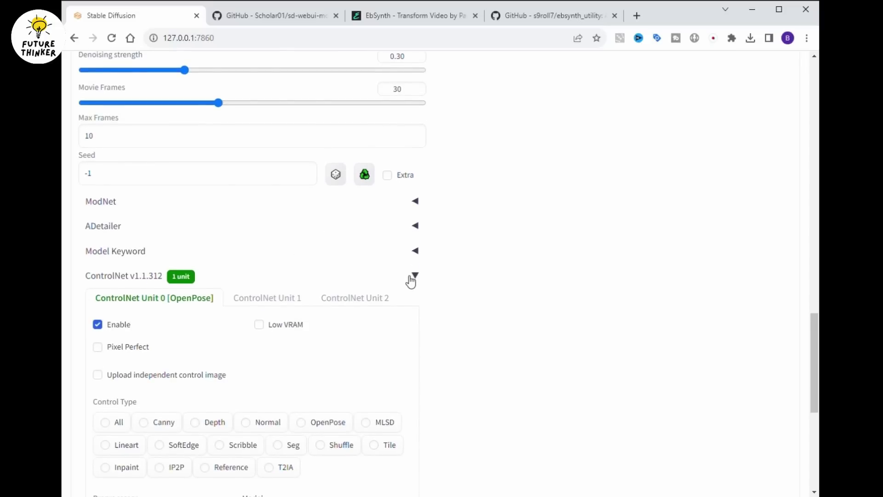
scroll(192, 335, down, 1)
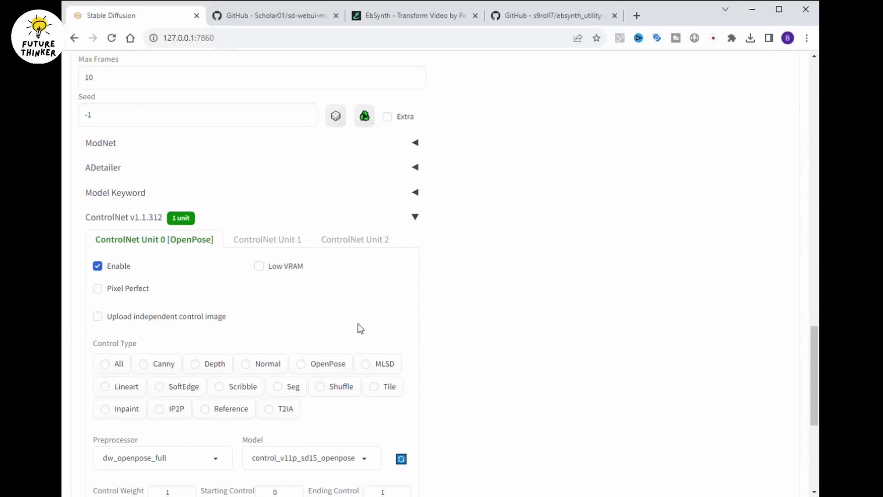
click(309, 365)
scroll(487, 372, down, 2)
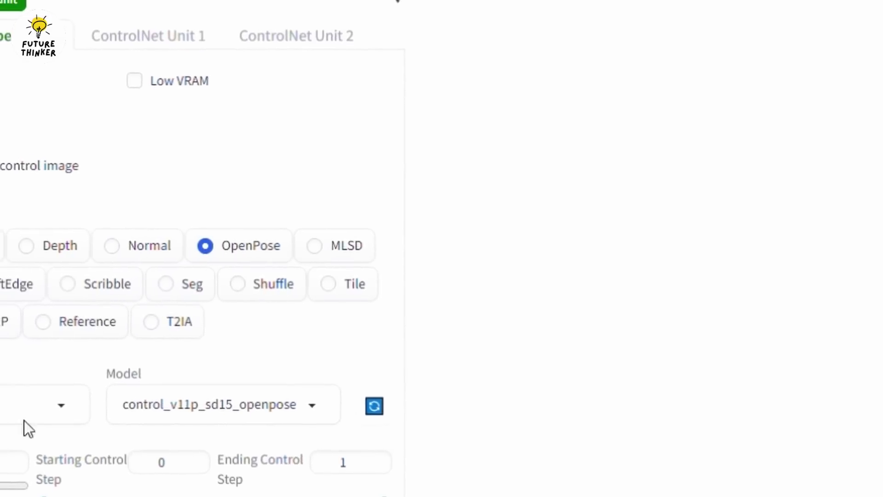
scroll(290, 460, down, 4)
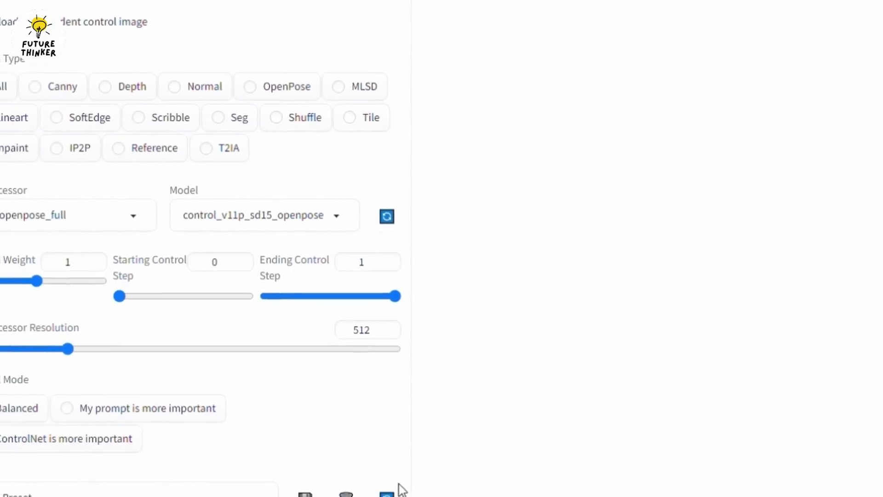
click(13, 430)
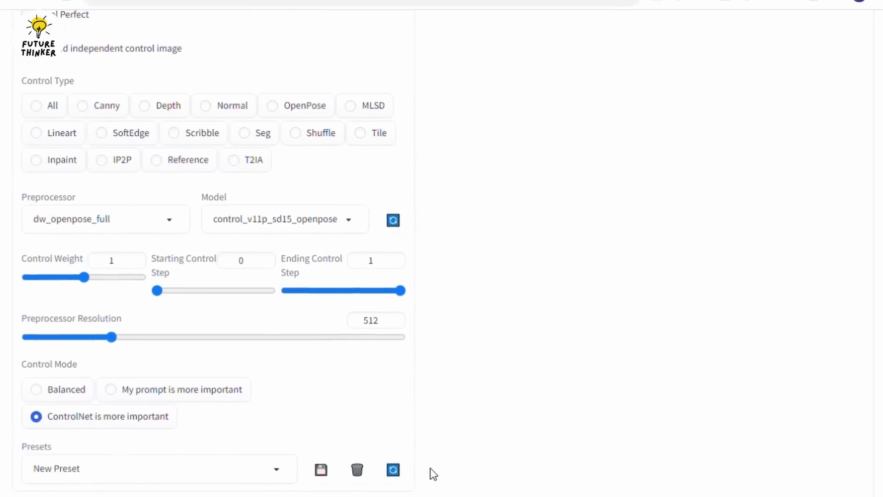
scroll(506, 400, up, 2)
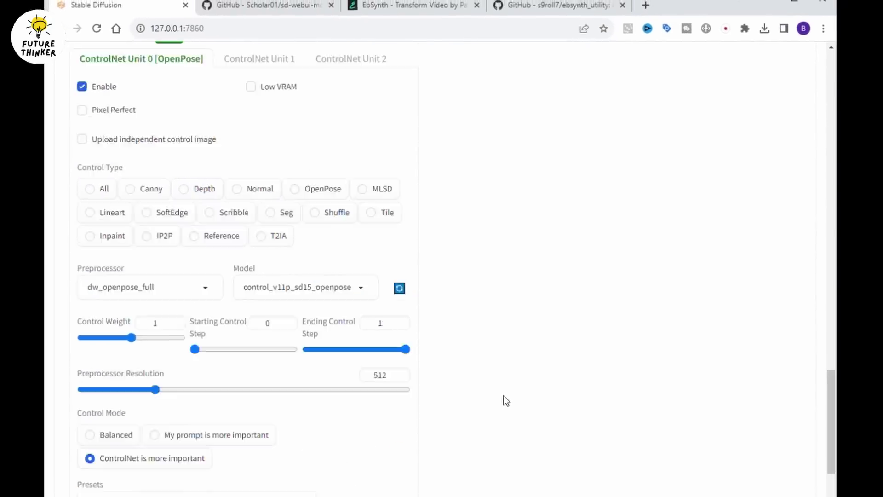
scroll(552, 391, up, 4)
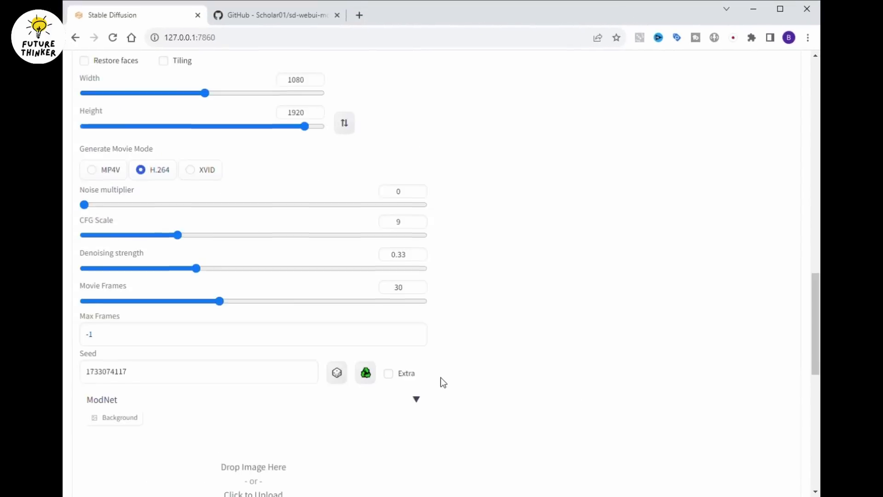
Return to the top of the mov2mov tab and hit Generate to start the 328-frame run.
scroll(441, 379, down, 8)
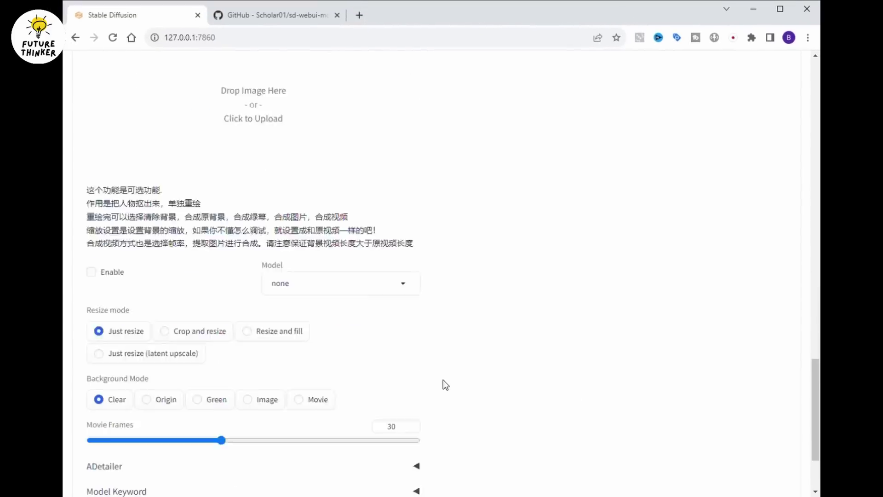
scroll(443, 380, down, 3)
scroll(277, 252, up, 1)
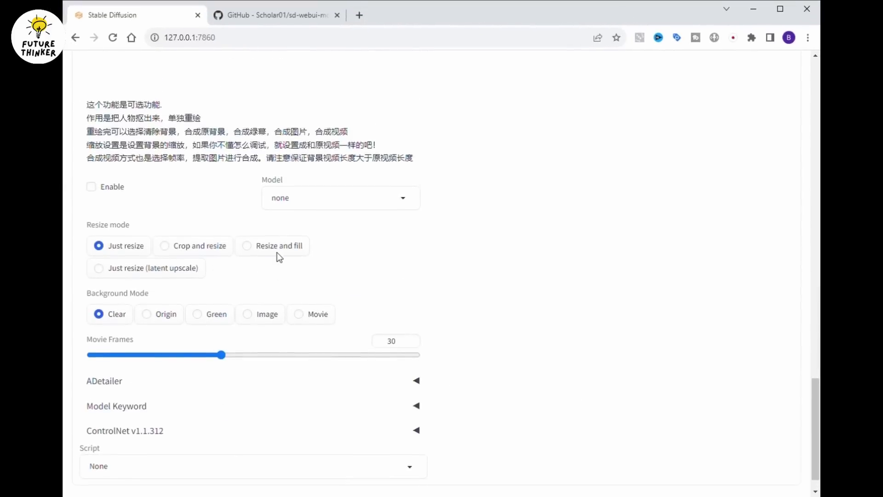
scroll(277, 252, up, 4)
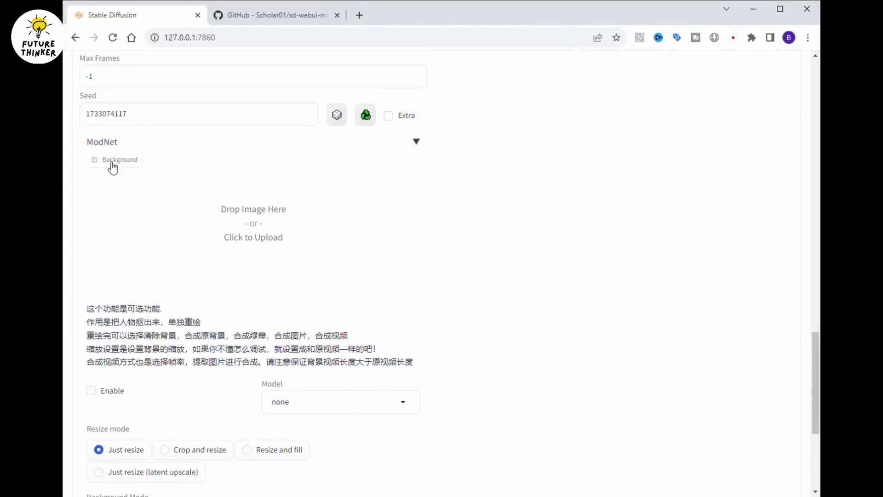
scroll(230, 276, down, 5)
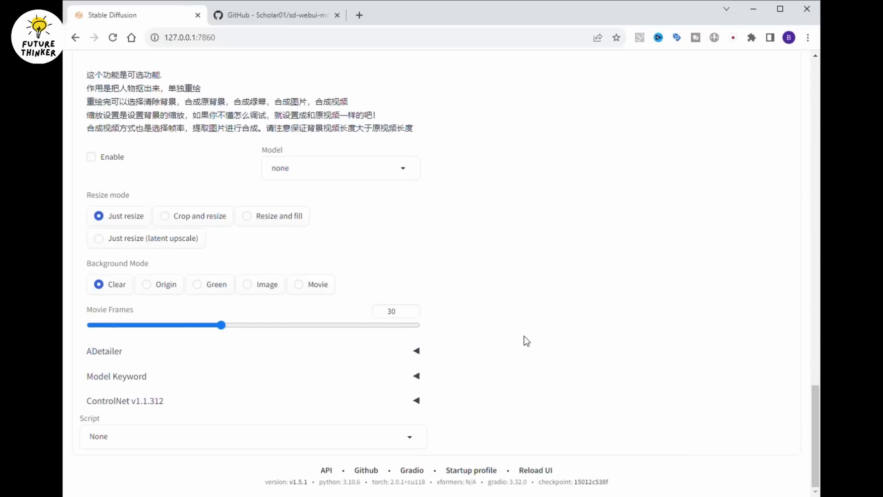
scroll(524, 336, up, 20)
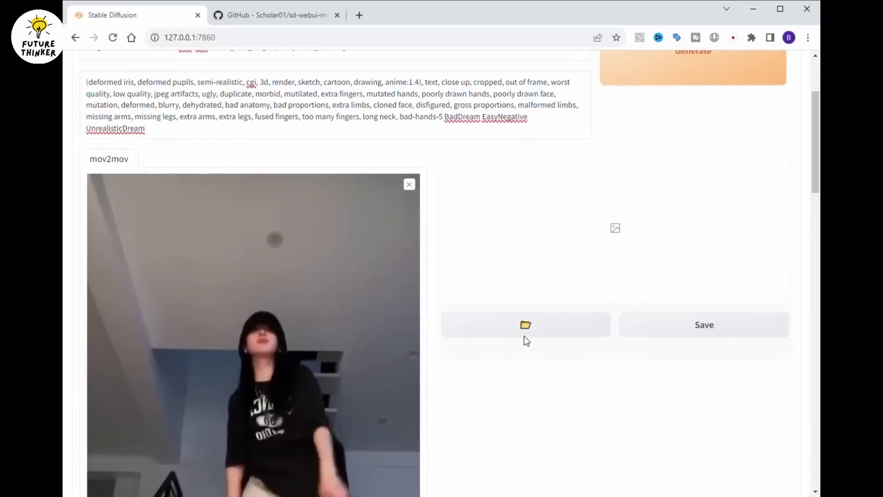
scroll(524, 335, up, 3)
click(708, 158)
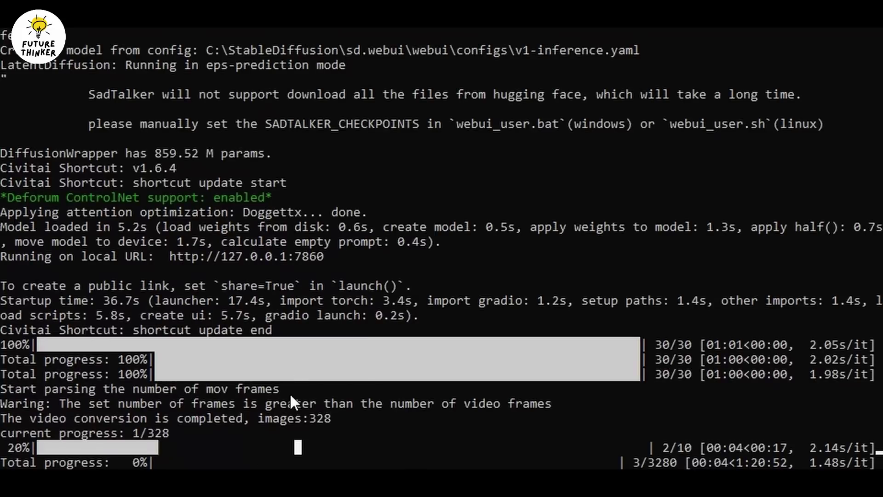
Wait in the console for mov2mov to finish all 3280 frames and save 1693151454.mp4.
click(364, 256)
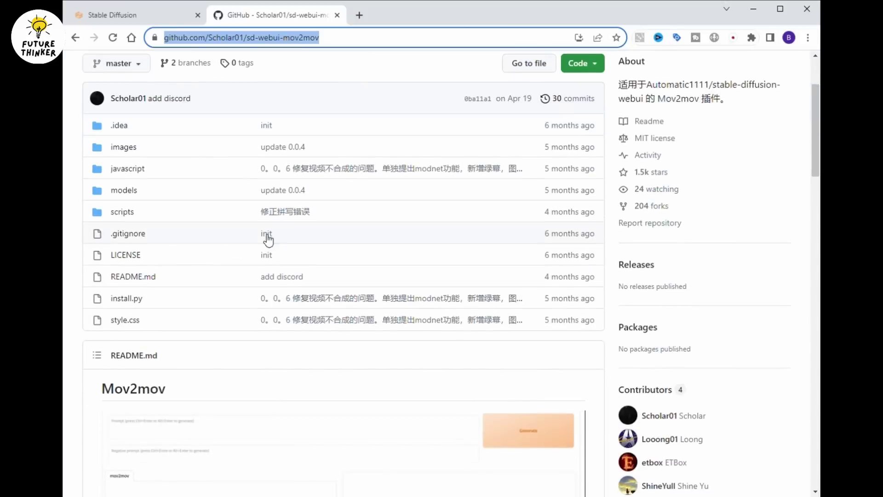
Scroll the sd-webui-mov2mov GitHub page down to the Mov2mov README screenshot.
scroll(230, 251, down, 1)
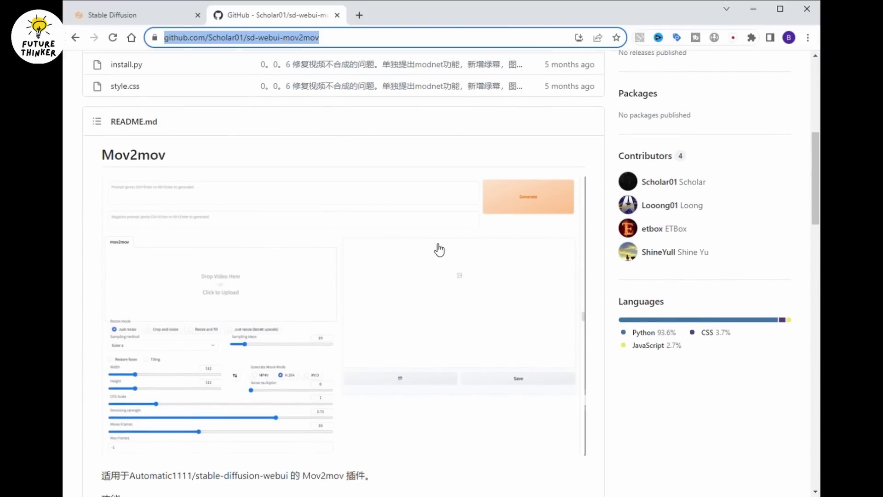
scroll(439, 249, down, 1)
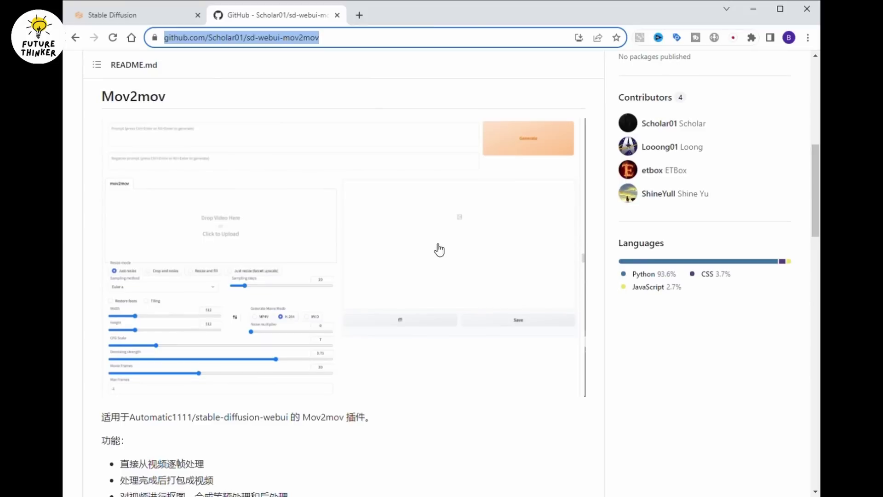